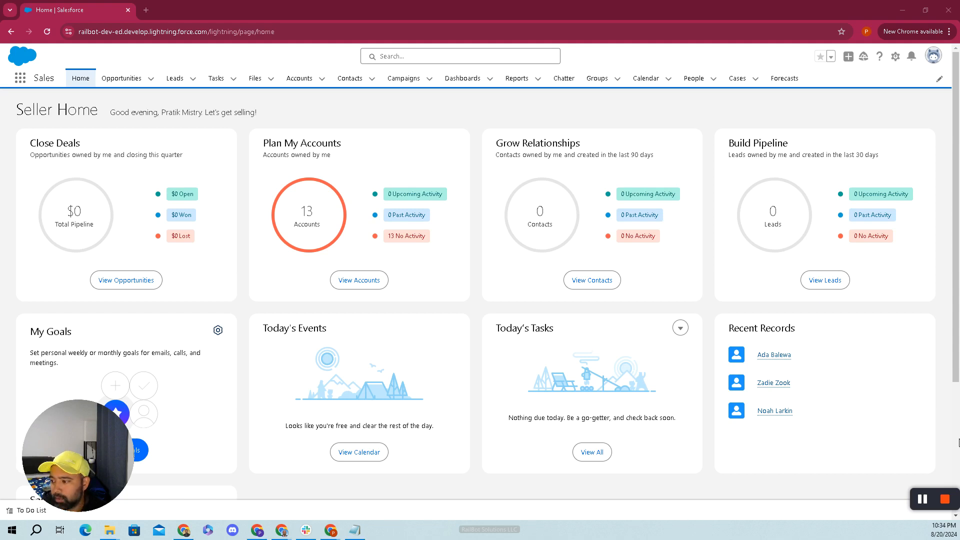
- From the Seller Home dashboard, open the gear icon's Setup menu in the header
{"action": "mouse_move", "coordinate": [934, 497]}
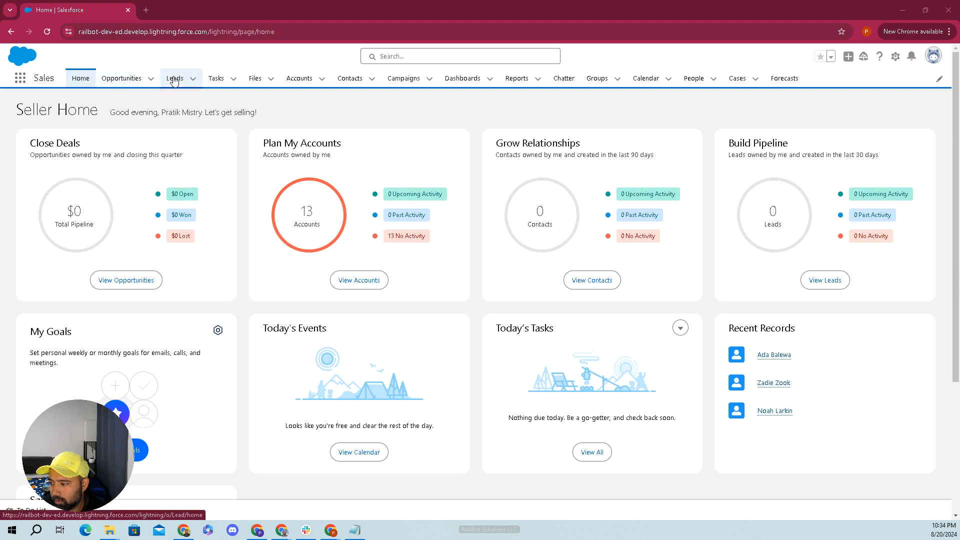
{"action": "left_click", "coordinate": [149, 32]}
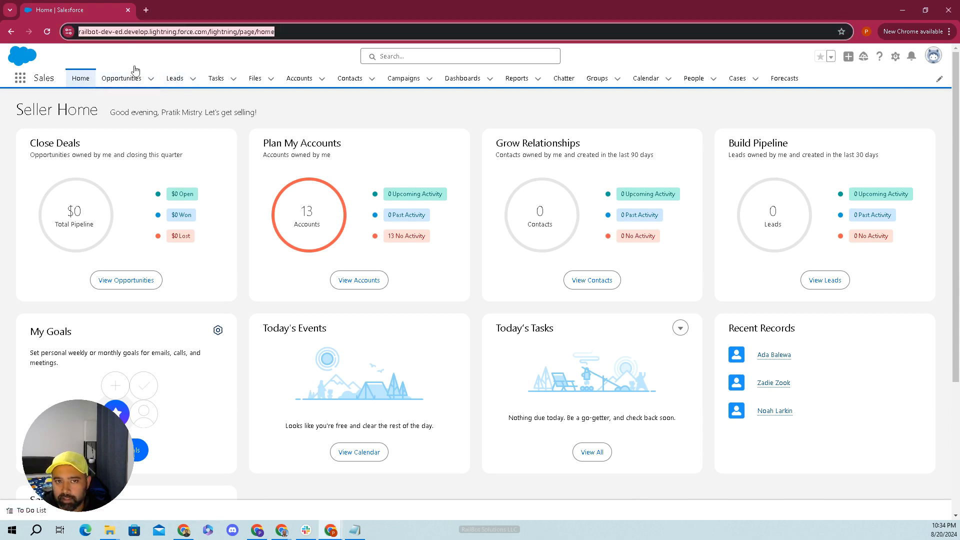
{"action": "left_click", "coordinate": [205, 61]}
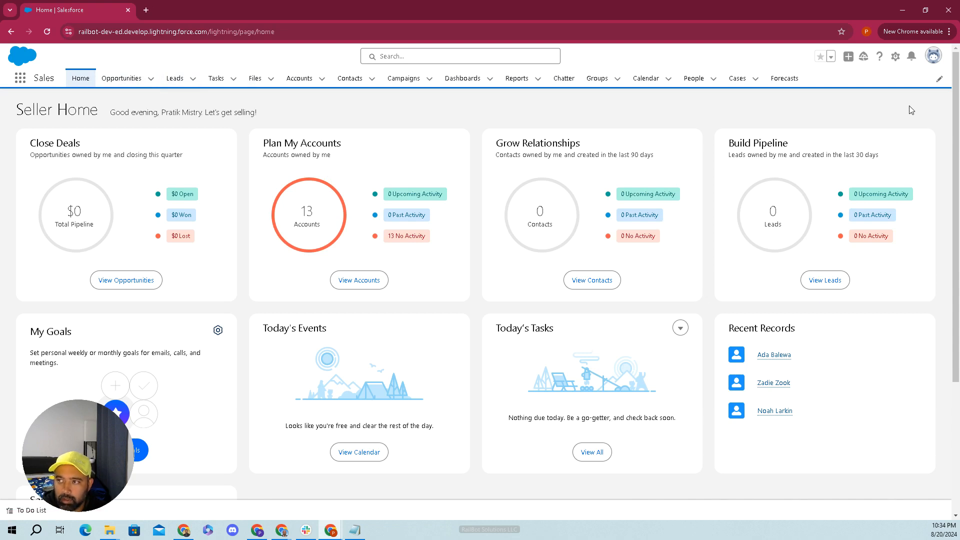
{"action": "left_click", "coordinate": [895, 57]}
- Open Setup in a new tab and find 'permission sets' in Quick Find to reach Permission Sets
{"action": "left_click", "coordinate": [859, 82]}
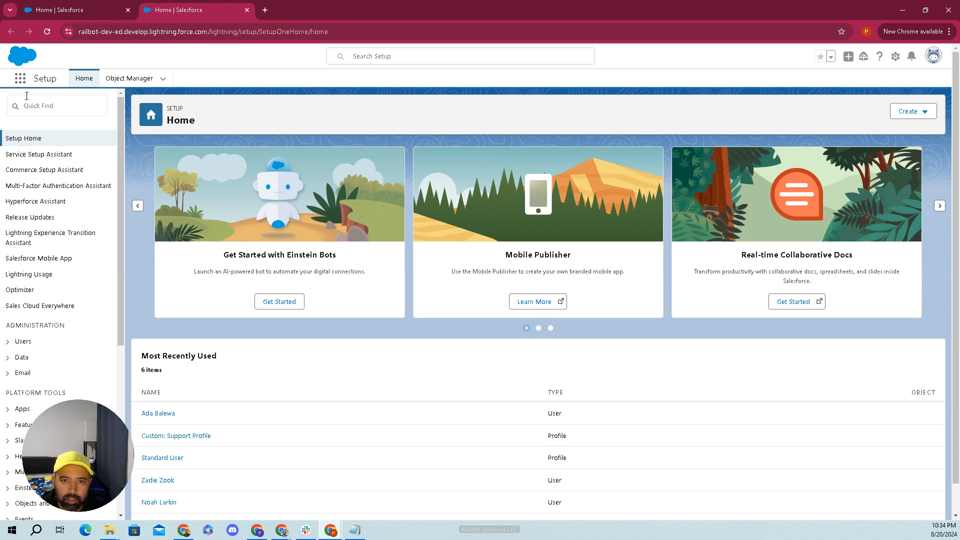
{"action": "left_click", "coordinate": [50, 106]}
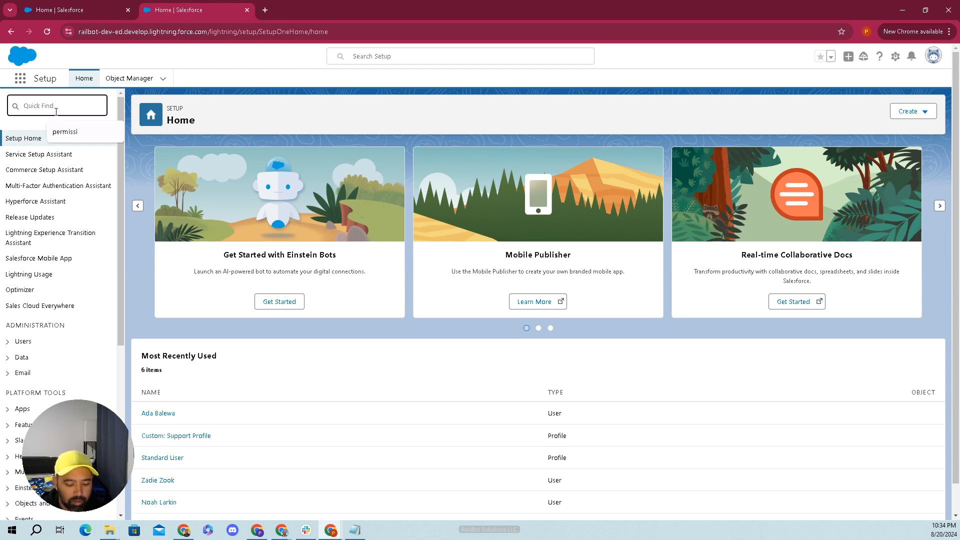
{"action": "type", "text": "per"}
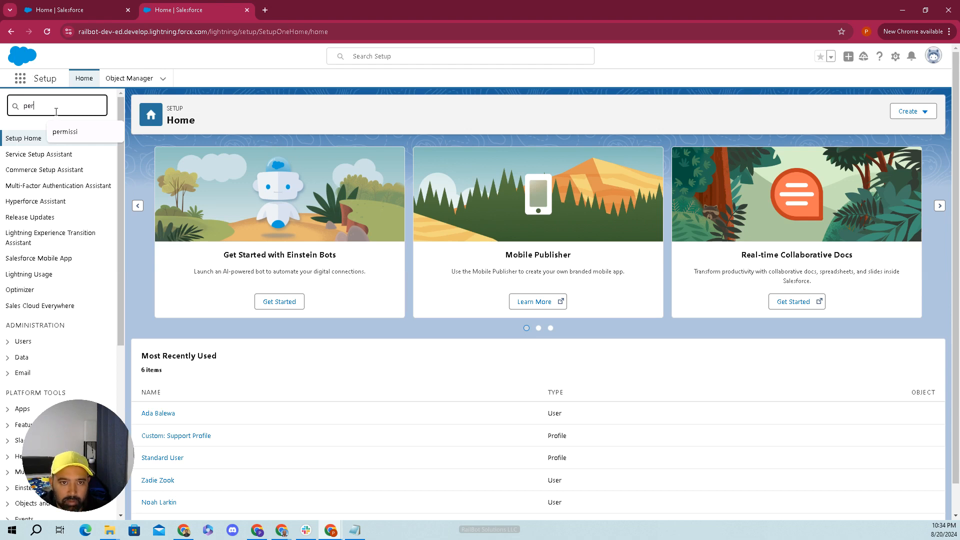
{"action": "type", "text": "mission"}
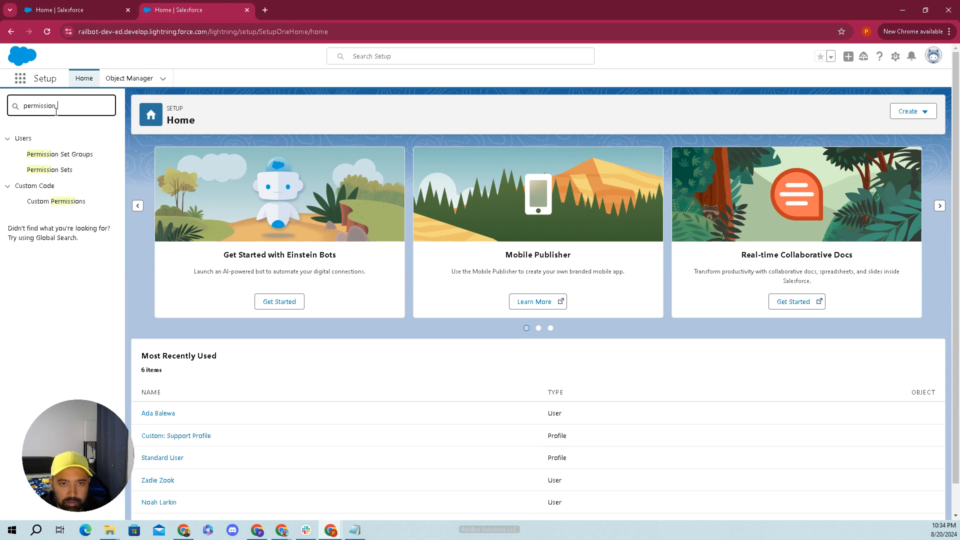
{"action": "type", "text": " sets"}
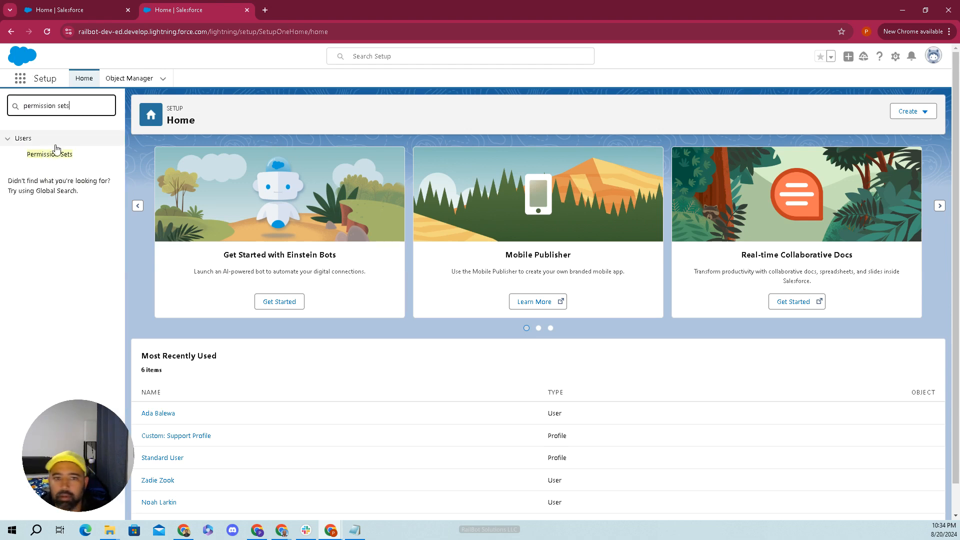
{"action": "left_click", "coordinate": [55, 155]}
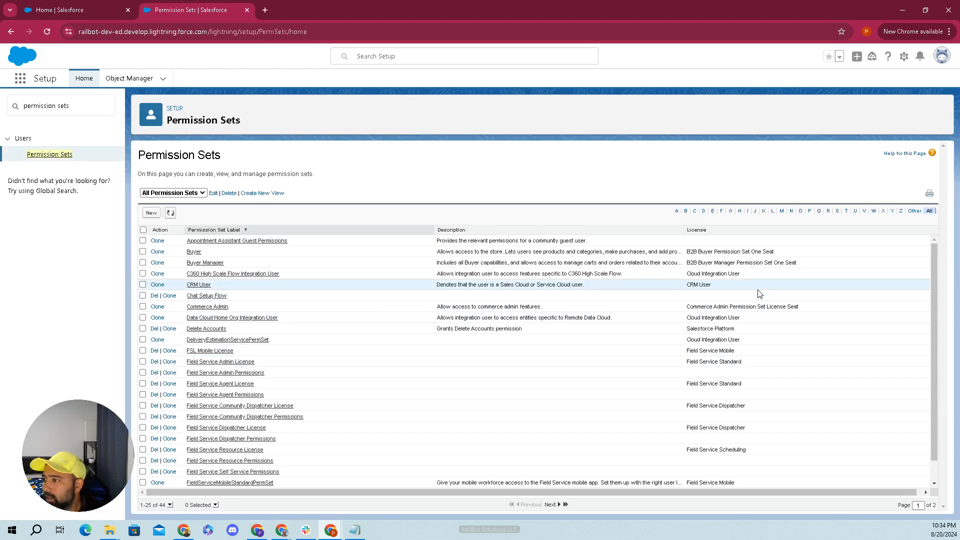
- Filter permission sets by S and open Standard Einstein Activity Capture's assignments
{"action": "left_click", "coordinate": [837, 212]}
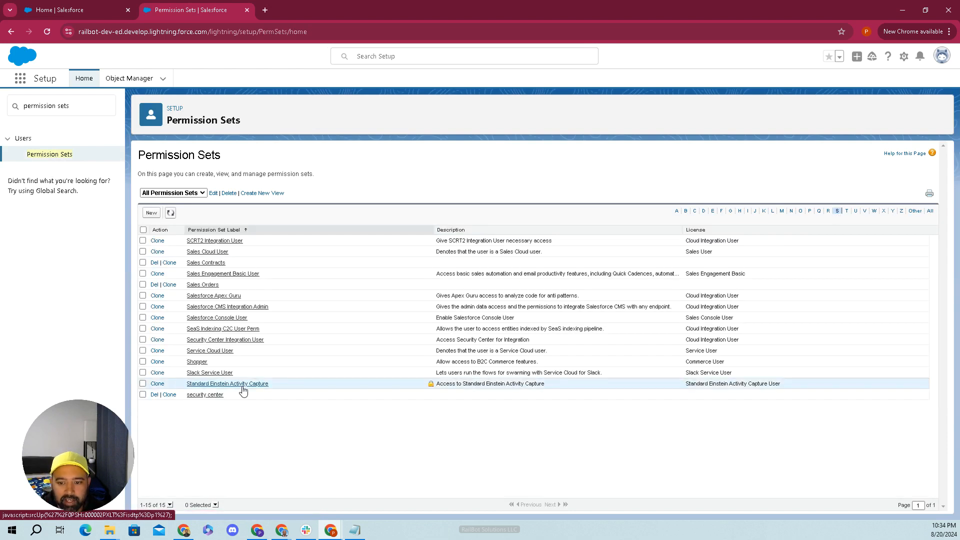
{"action": "left_click", "coordinate": [243, 385]}
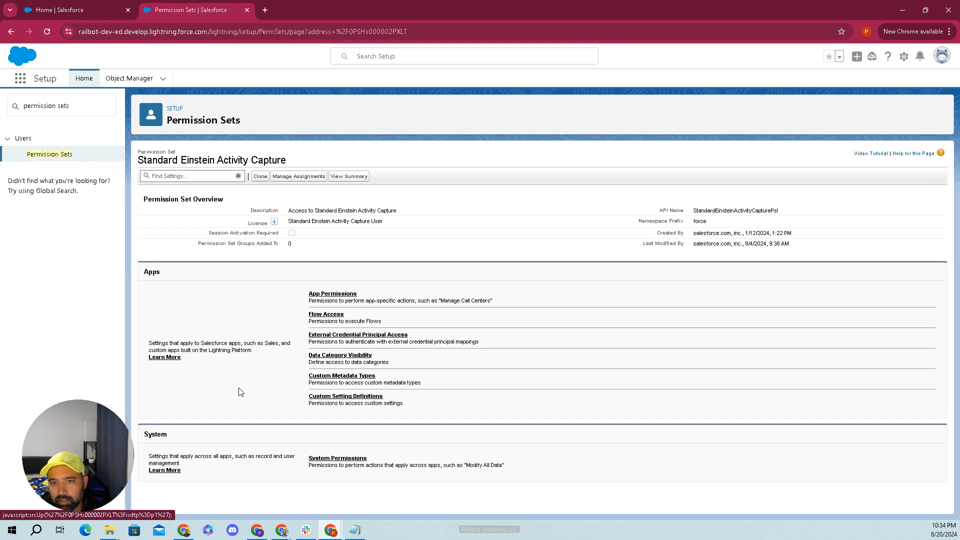
{"action": "left_click", "coordinate": [290, 180]}
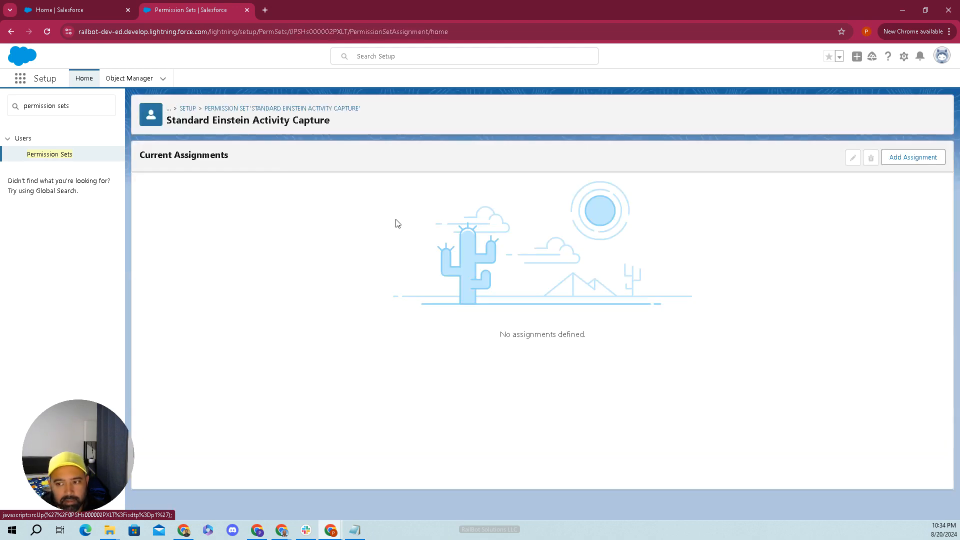
- Assign the permission set to the first listed user and the administrator, with no expiration date
{"action": "left_click", "coordinate": [910, 163]}
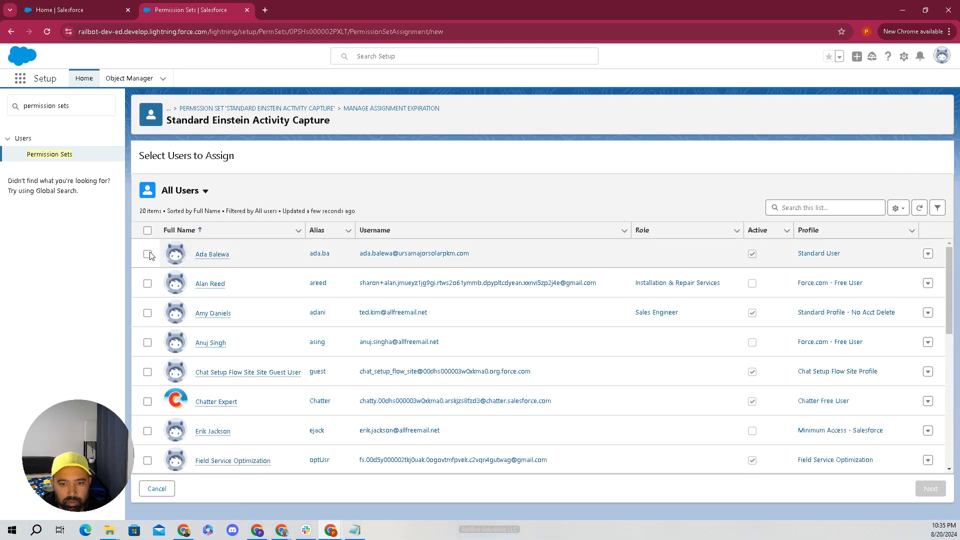
{"action": "left_click", "coordinate": [147, 254]}
{"action": "scroll", "coordinate": [175, 367], "scroll_direction": "down", "scroll_amount": 3}
{"action": "scroll", "coordinate": [175, 367], "scroll_direction": "down", "scroll_amount": 3}
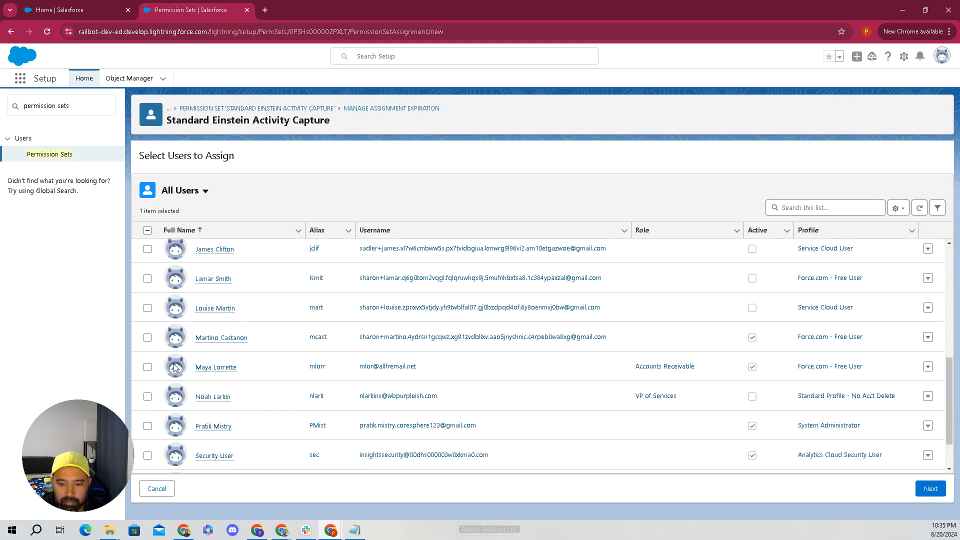
{"action": "left_click", "coordinate": [147, 426]}
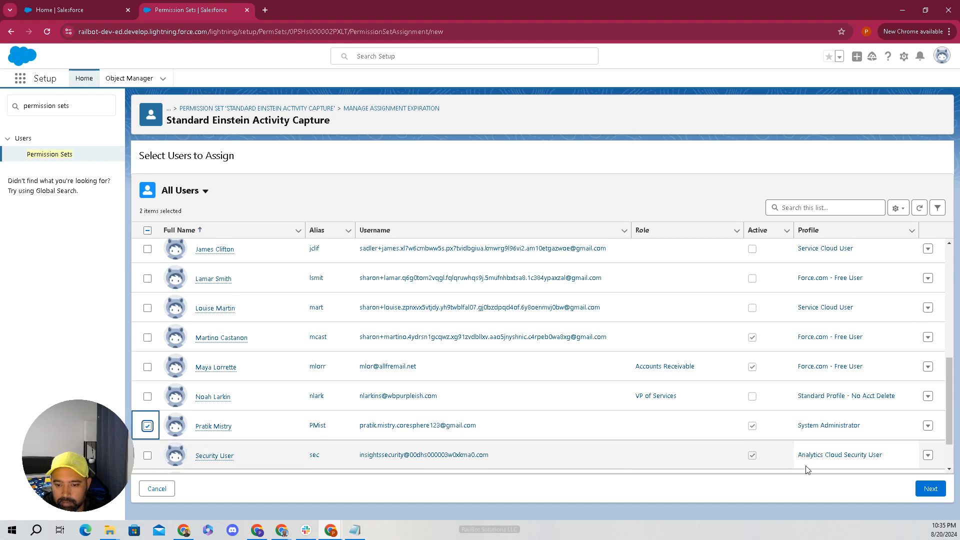
{"action": "left_click", "coordinate": [931, 489]}
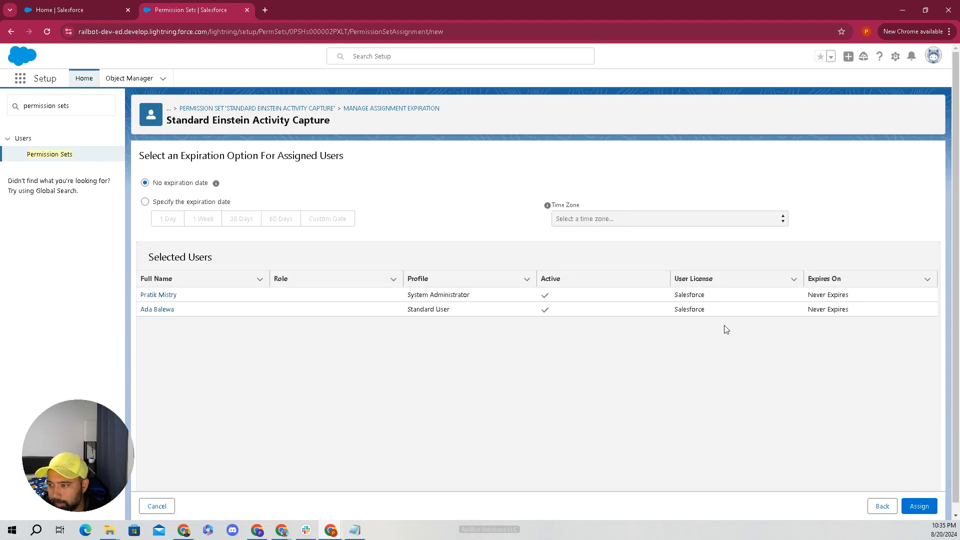
{"action": "left_click", "coordinate": [919, 506]}
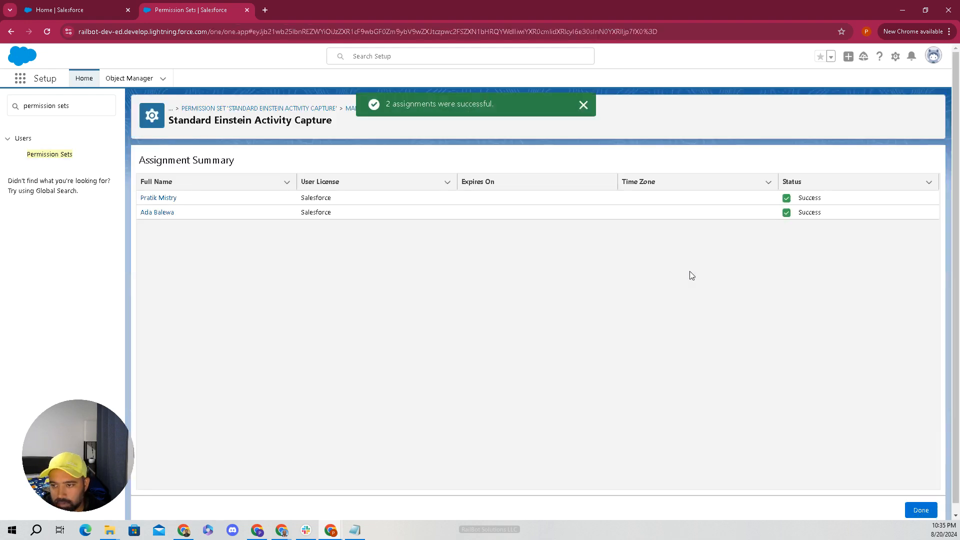
{"action": "left_click", "coordinate": [920, 511]}
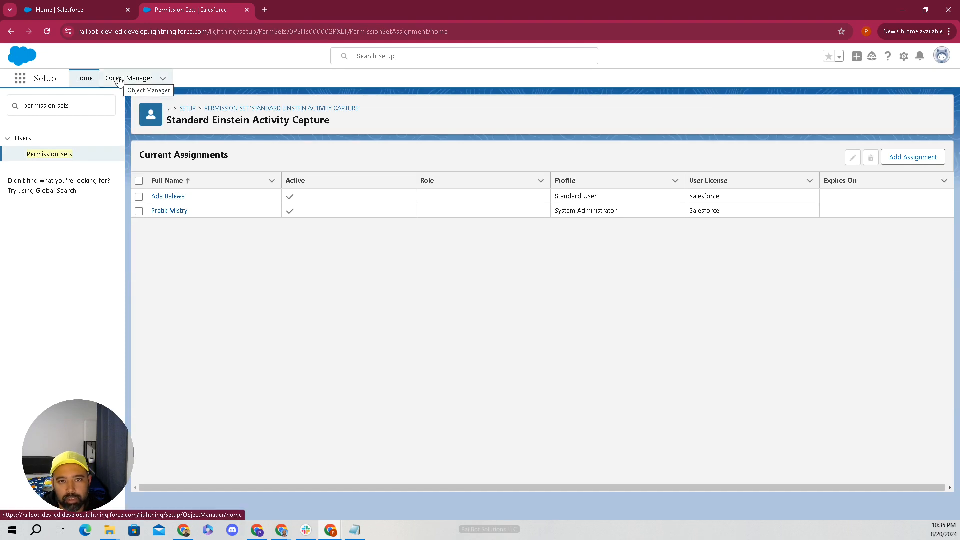
- From Setup Home, replace the Quick Find search with 'einstei' and open Einstein Activity Capture Settings
{"action": "left_click", "coordinate": [84, 78]}
{"action": "left_click", "coordinate": [78, 105]}
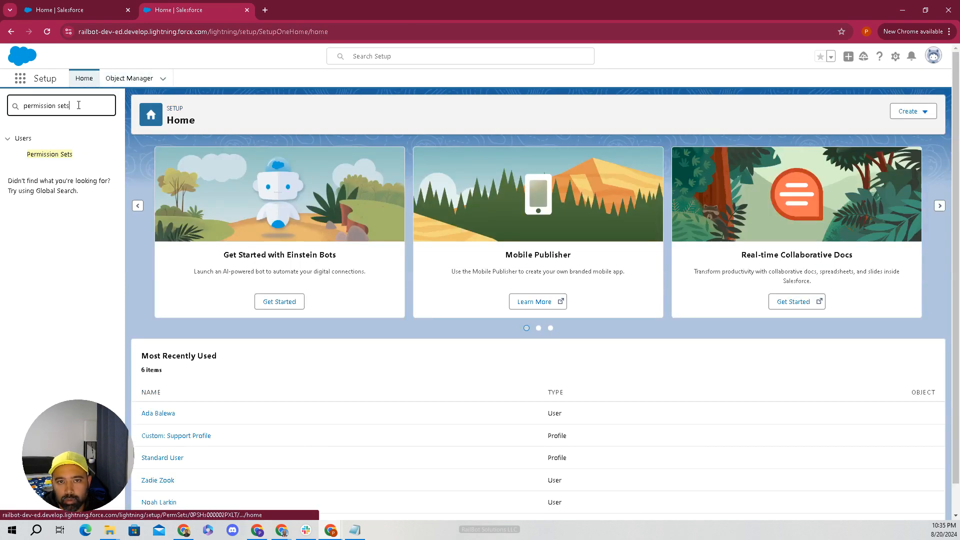
{"action": "double_click", "coordinate": [79, 105]}
{"action": "left_click_drag", "start_coordinate": [86, 106], "coordinate": [21, 107]}
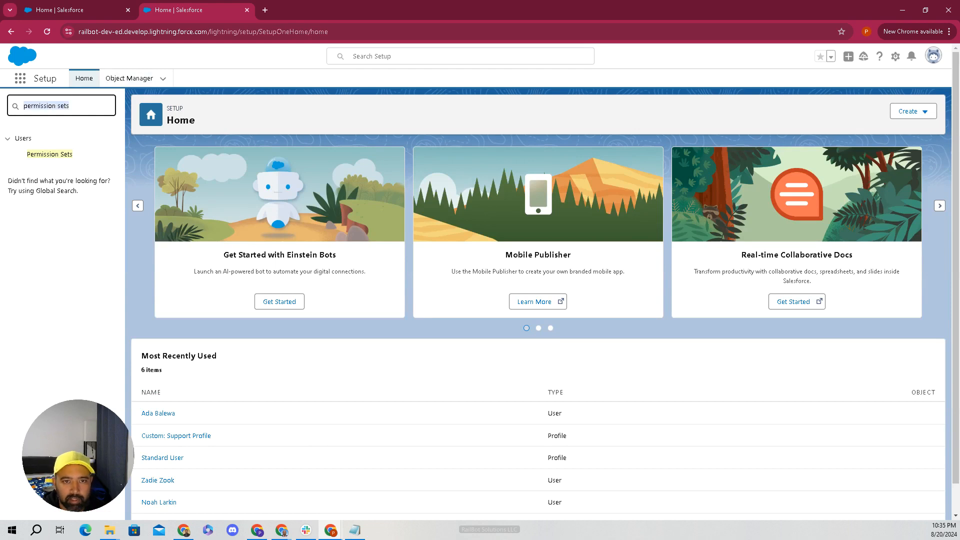
{"action": "key", "text": "BackSpace"}
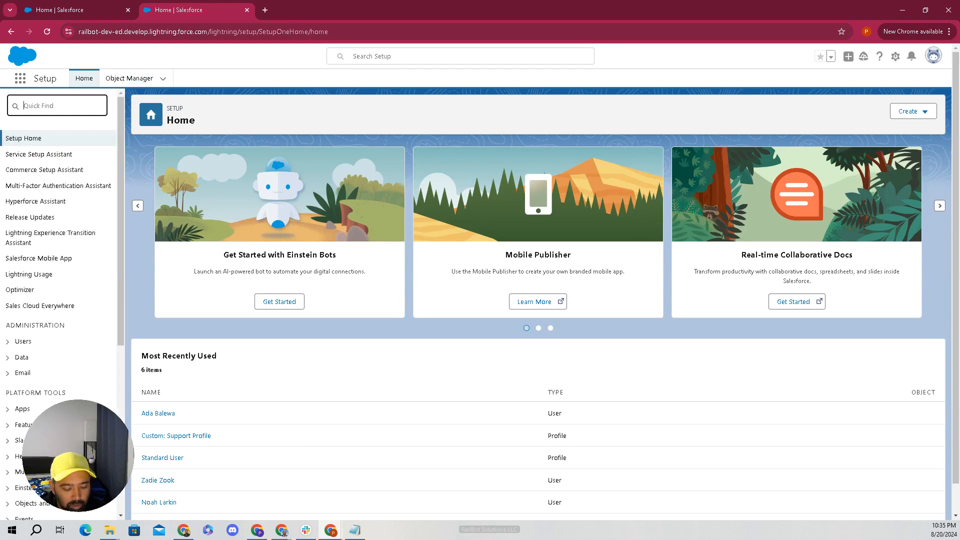
{"action": "type", "text": "einstein"}
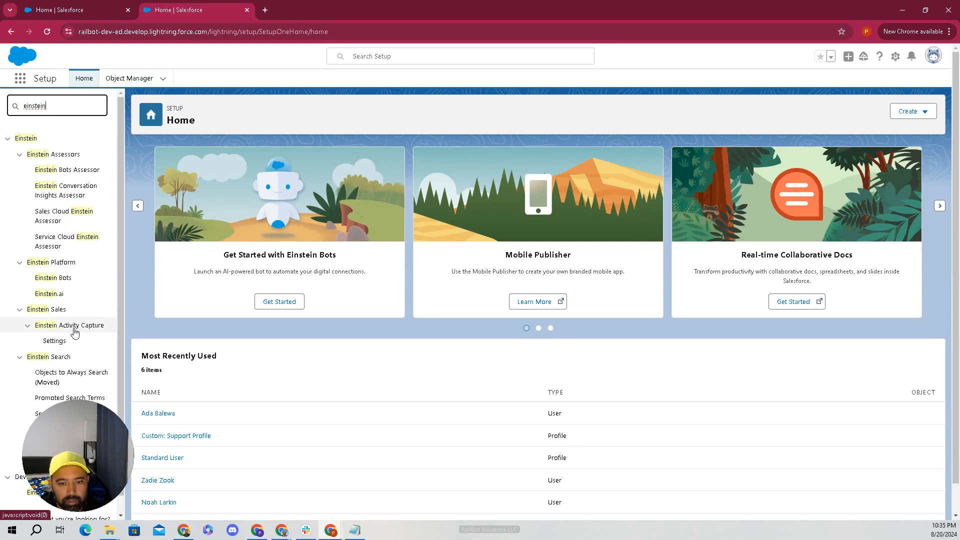
{"action": "left_click", "coordinate": [55, 342]}
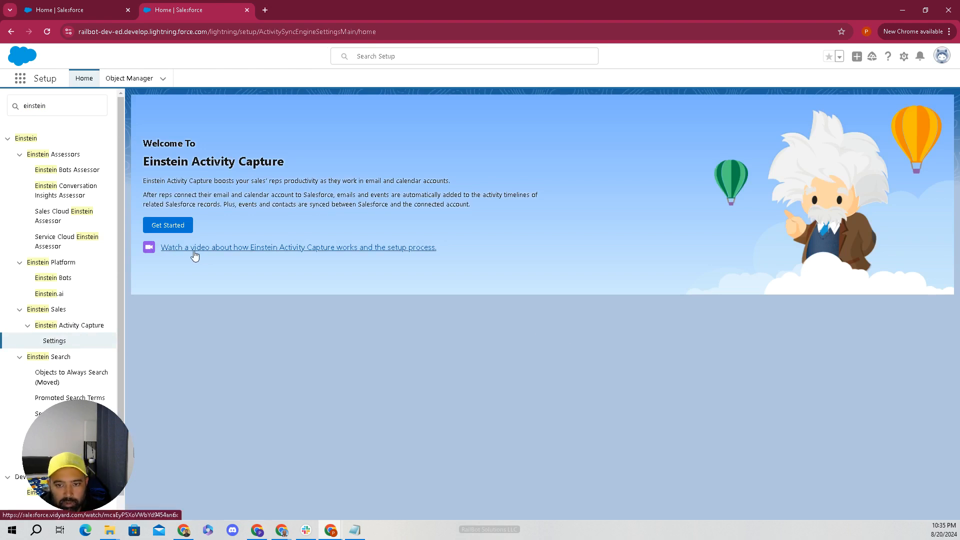
- Accept the Einstein terms, choose Google G Suite, and select User Level account connections
{"action": "left_click", "coordinate": [175, 233]}
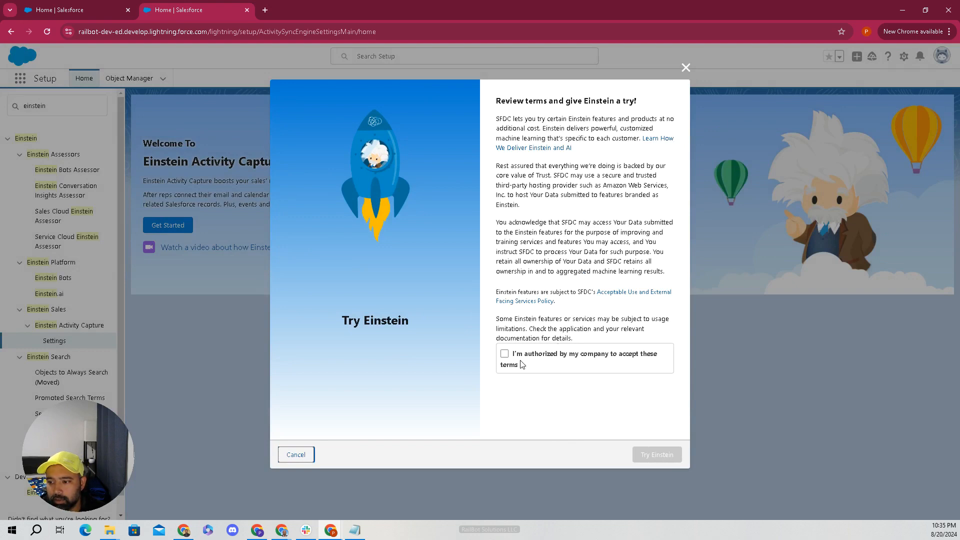
{"action": "left_click", "coordinate": [505, 354]}
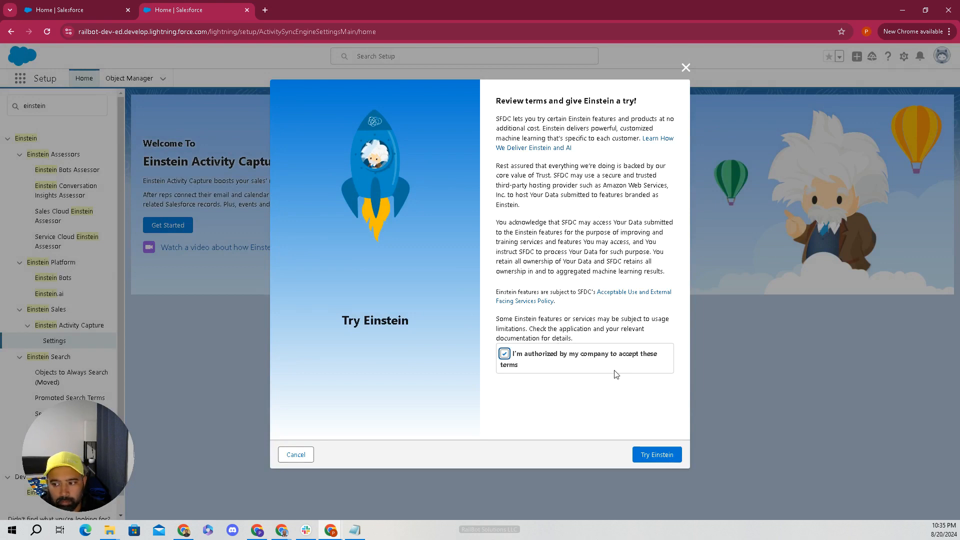
{"action": "left_click", "coordinate": [648, 457]}
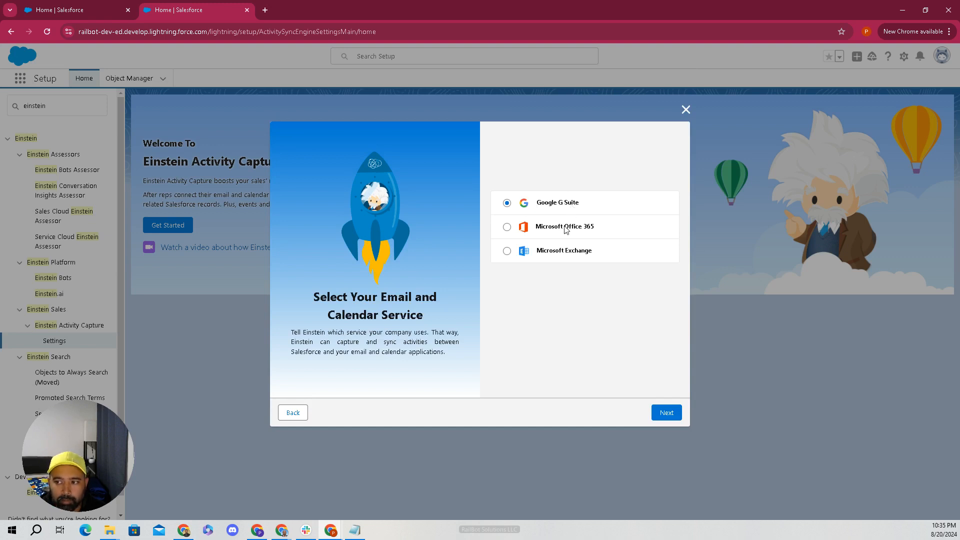
{"action": "left_click", "coordinate": [676, 419]}
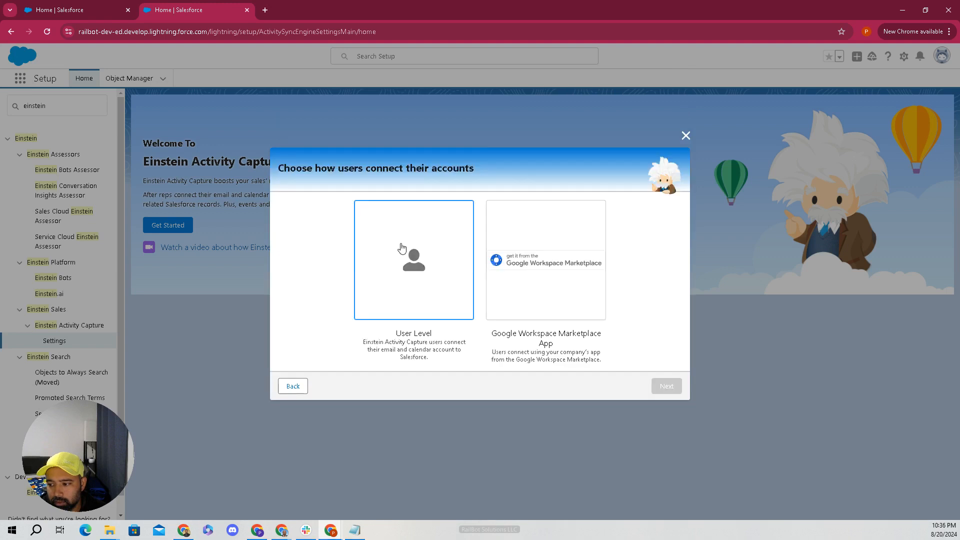
{"action": "left_click", "coordinate": [415, 272]}
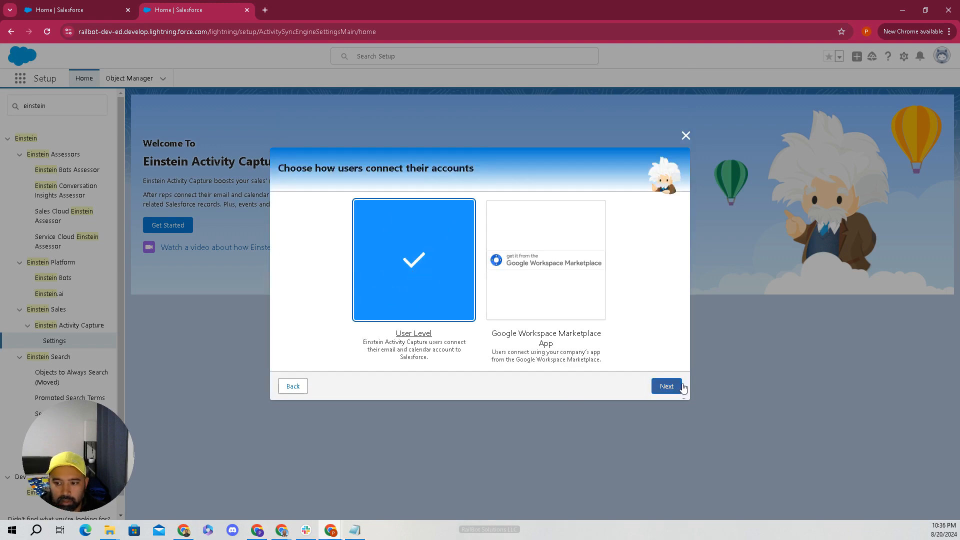
- Enter 'Railbot Solution Einstein Activity Capture' as the configuration name and advance to Review Sync Settings
{"action": "left_click", "coordinate": [666, 385]}
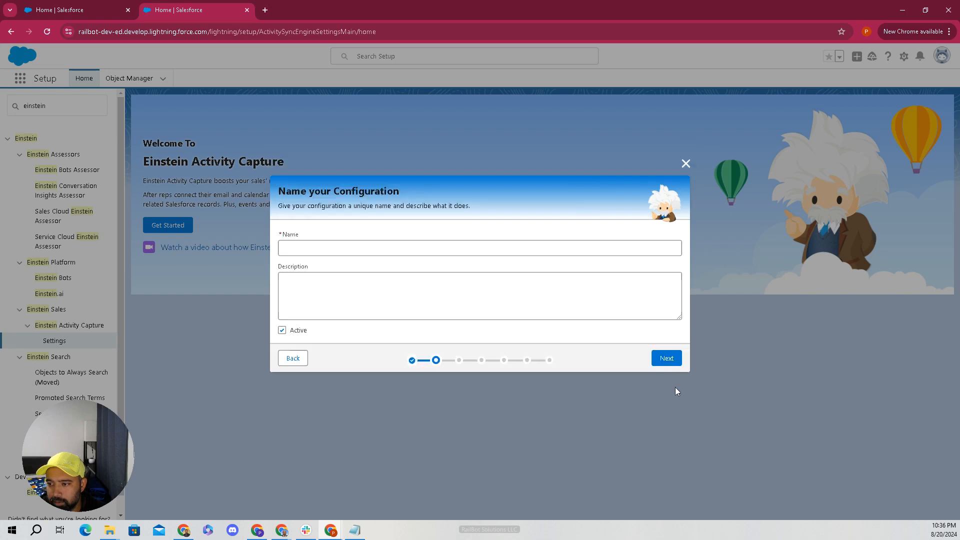
{"action": "left_click", "coordinate": [420, 247]}
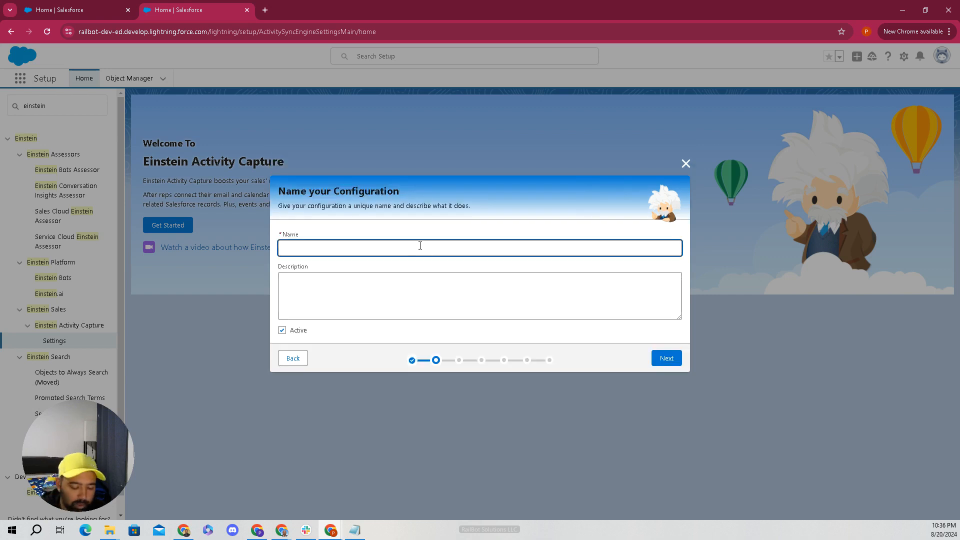
{"action": "type", "text": "Rail"}
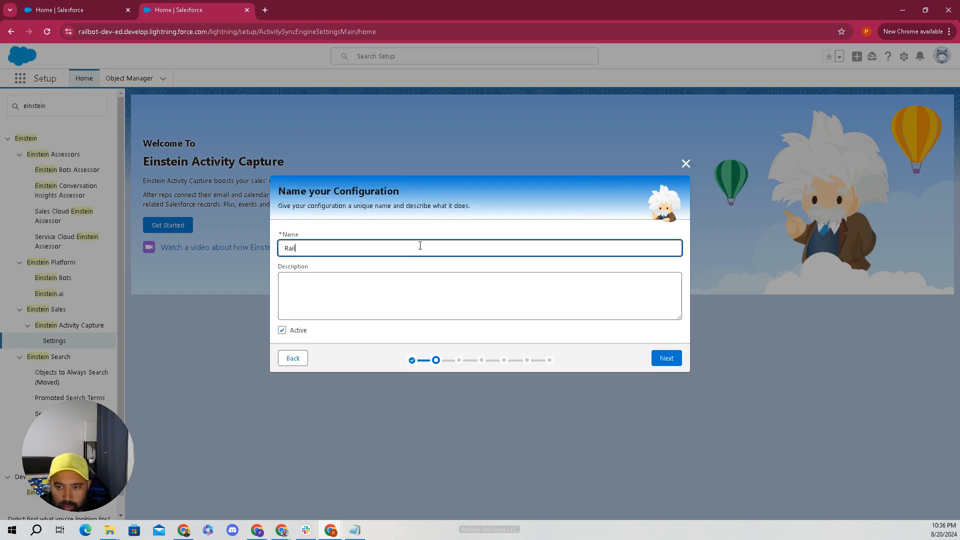
{"action": "type", "text": "bot Solution"}
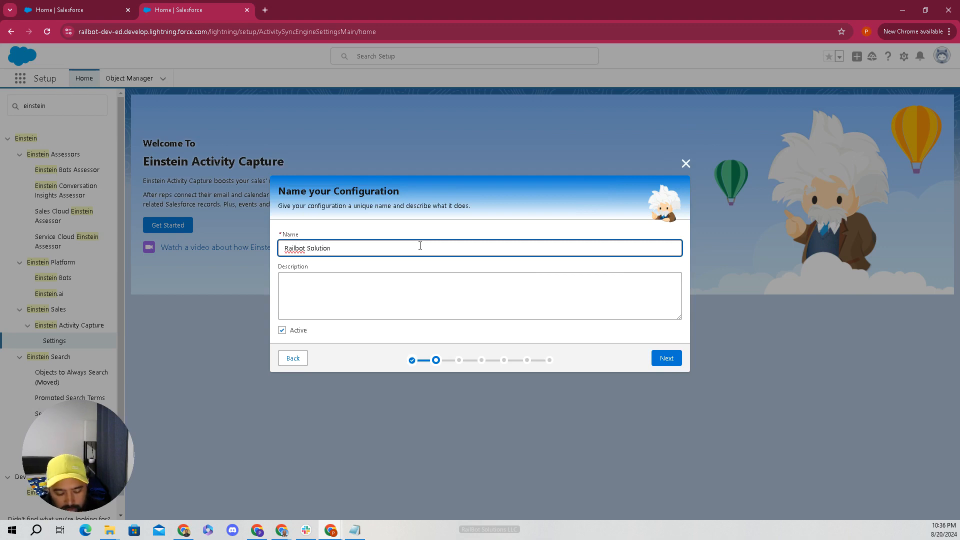
{"action": "type", "text": " Einstein "}
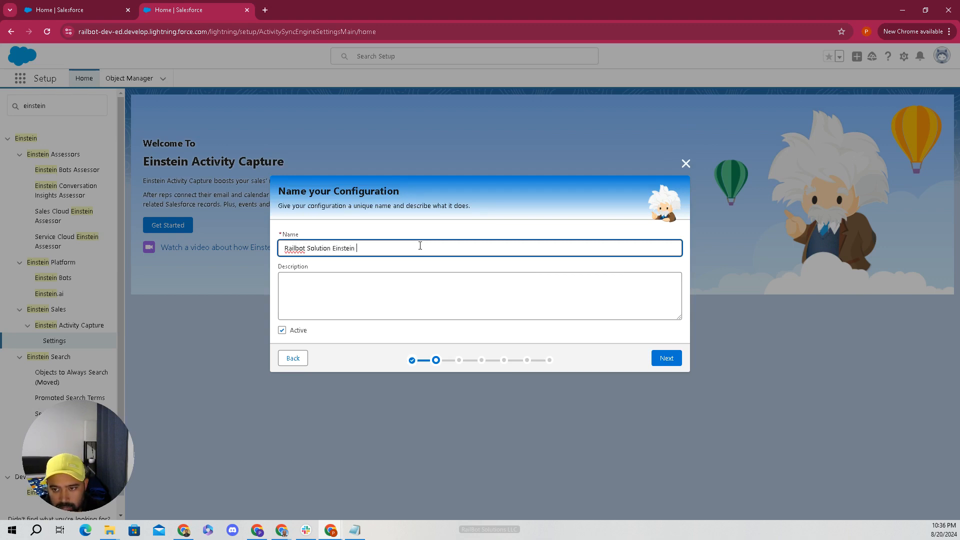
{"action": "type", "text": "Activity Capture"}
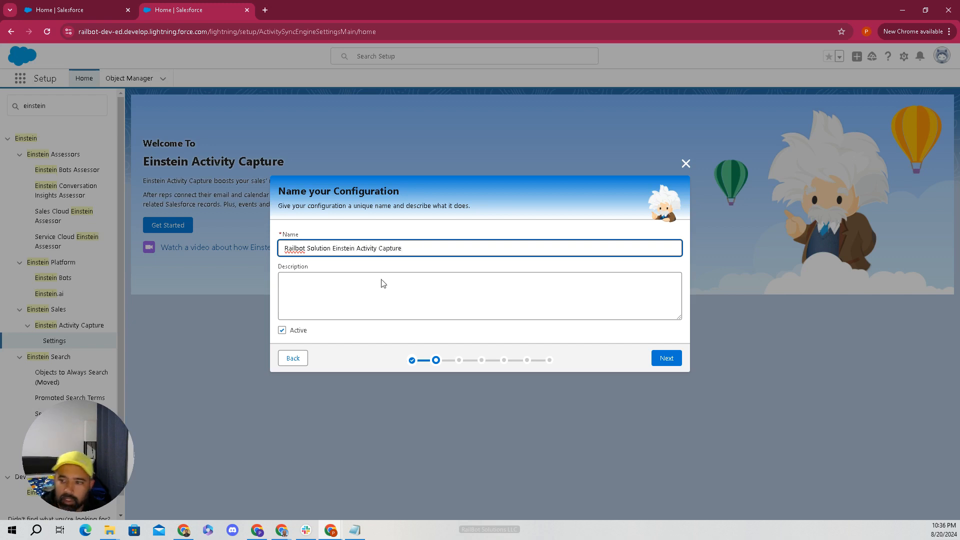
{"action": "left_click", "coordinate": [382, 283]}
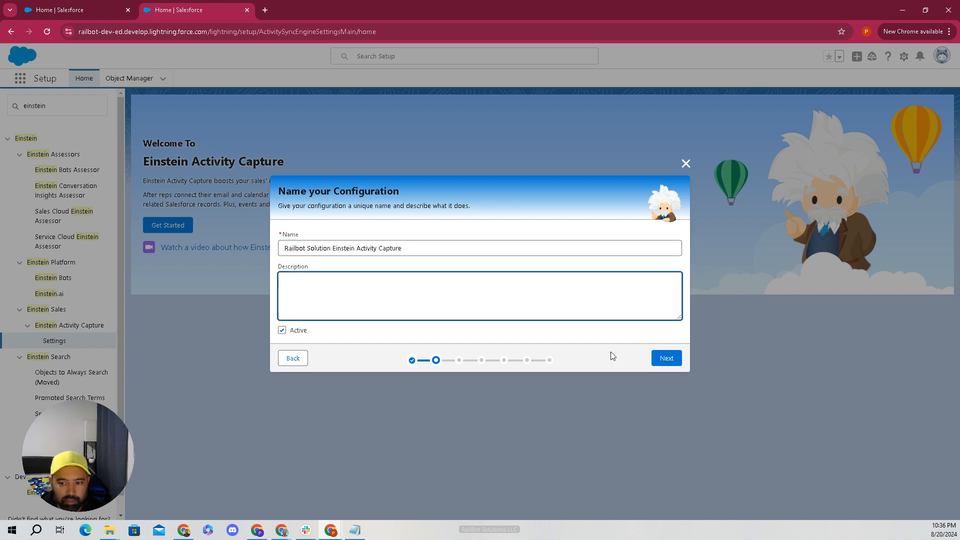
{"action": "left_click", "coordinate": [671, 359]}
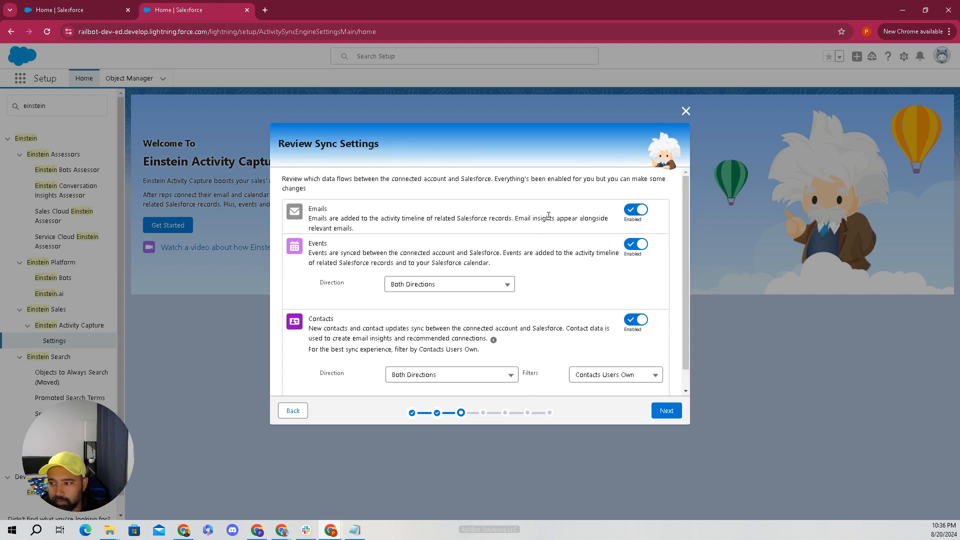
{"action": "scroll", "coordinate": [530, 280], "scroll_direction": "down", "scroll_amount": 1}
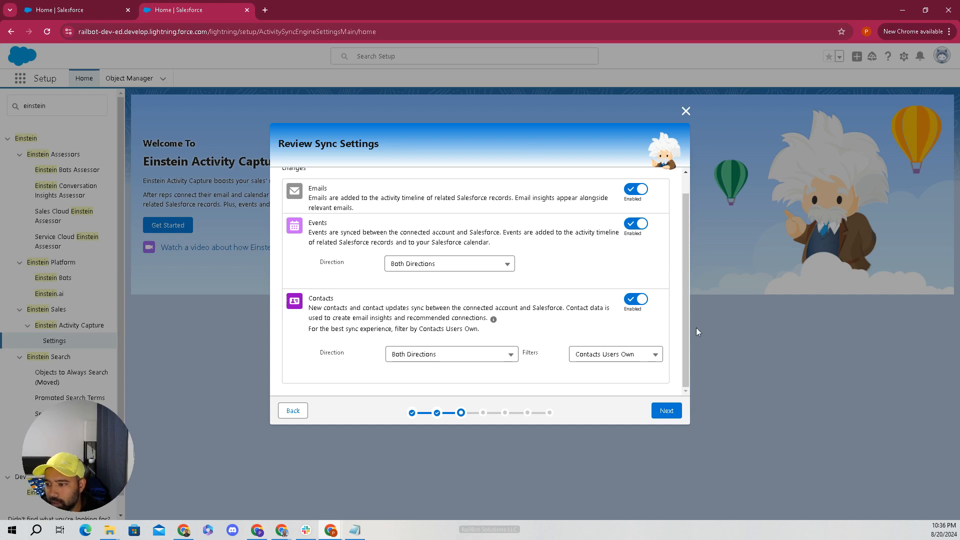
{"action": "left_click_drag", "start_coordinate": [686, 322], "coordinate": [685, 290]}
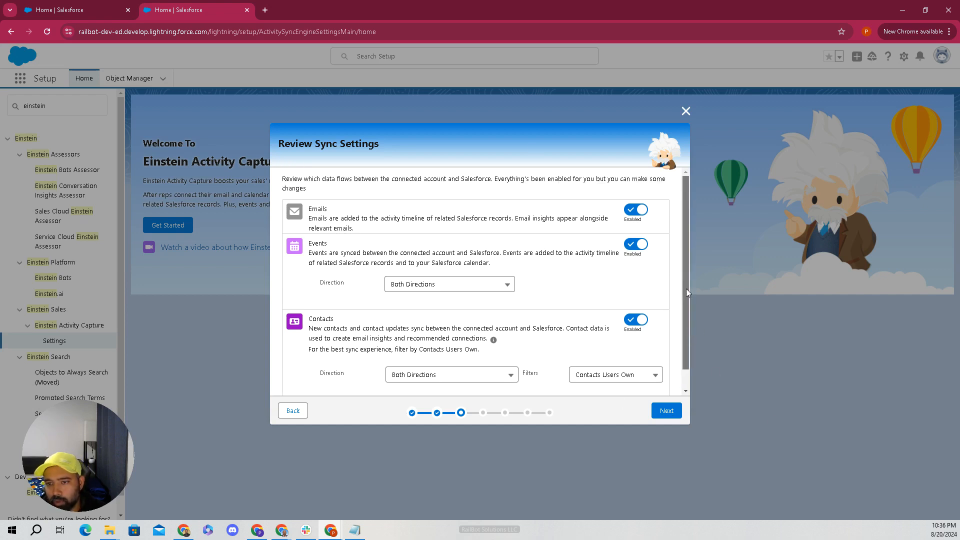
{"action": "mouse_move", "coordinate": [685, 317]}
{"action": "left_mouse_down"}
{"action": "mouse_move", "coordinate": [685, 327]}
{"action": "mouse_move", "coordinate": [682, 307]}
{"action": "left_mouse_up"}
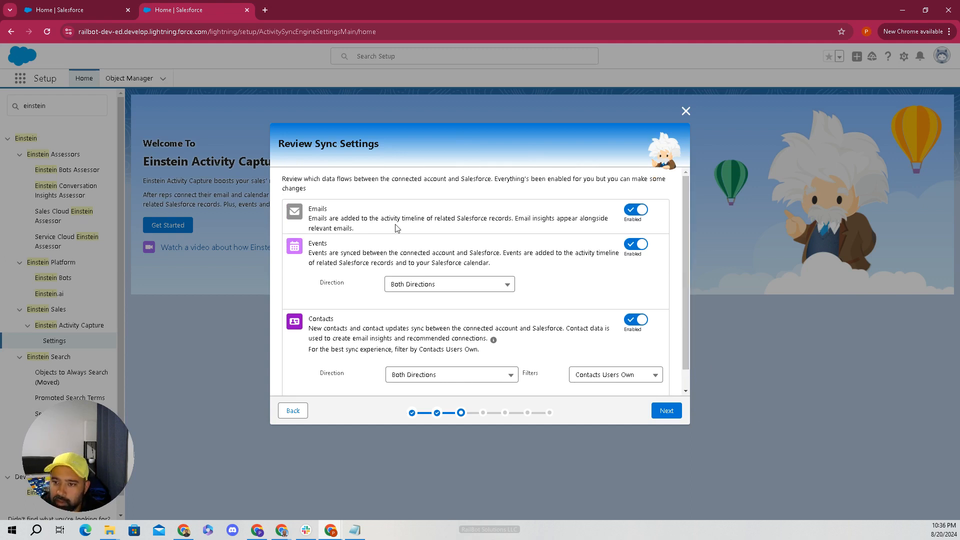
{"action": "left_click_drag", "start_coordinate": [384, 230], "coordinate": [303, 214]}
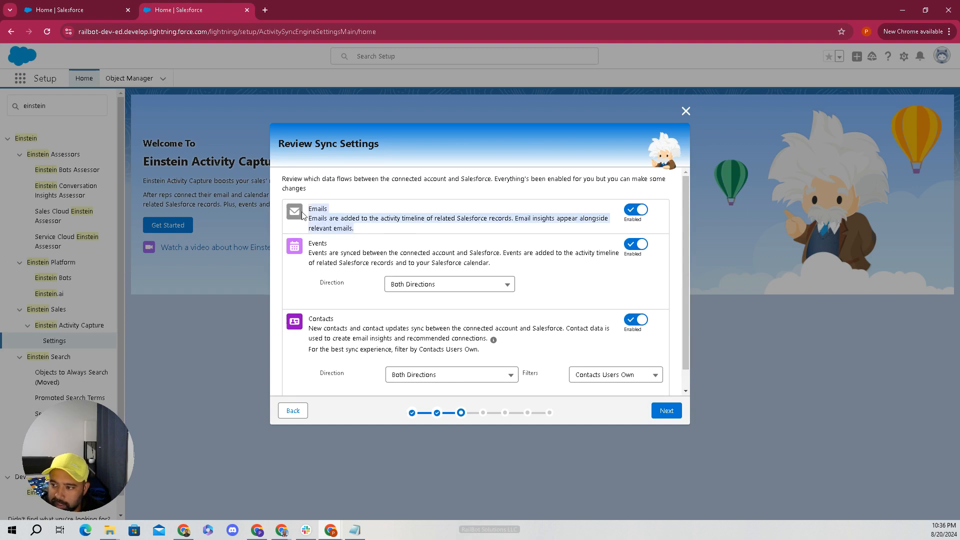
{"action": "left_click_drag", "start_coordinate": [360, 316], "coordinate": [309, 245]}
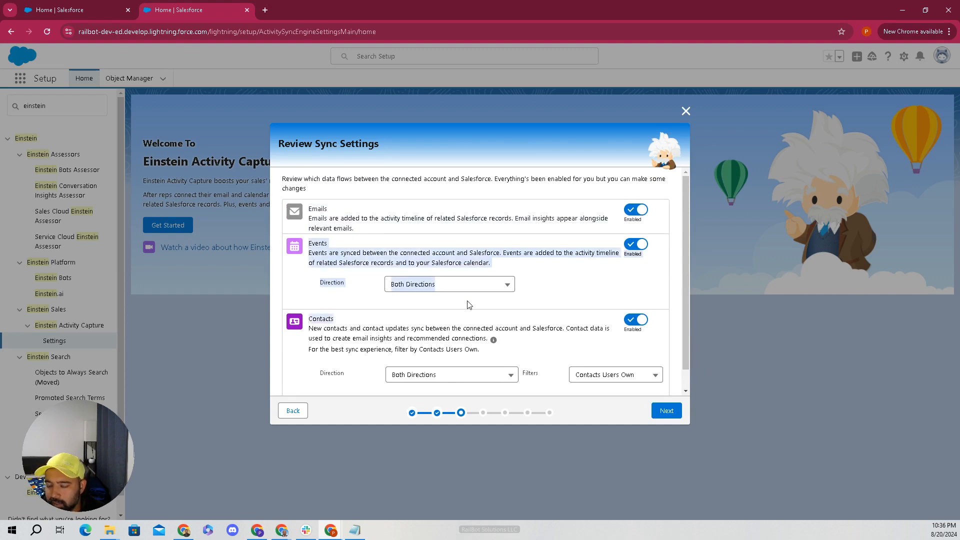
{"action": "left_click", "coordinate": [472, 285]}
{"action": "left_click", "coordinate": [479, 286]}
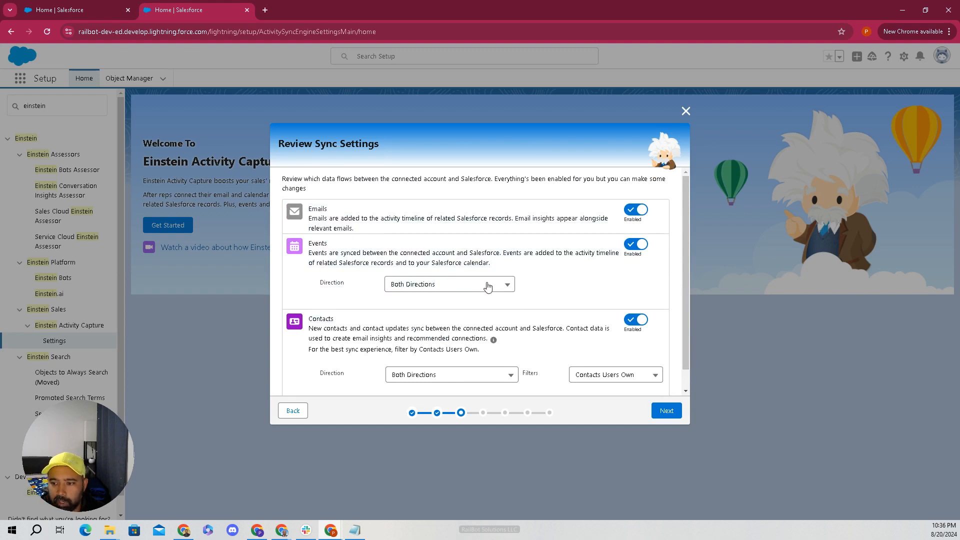
{"action": "left_click", "coordinate": [488, 285]}
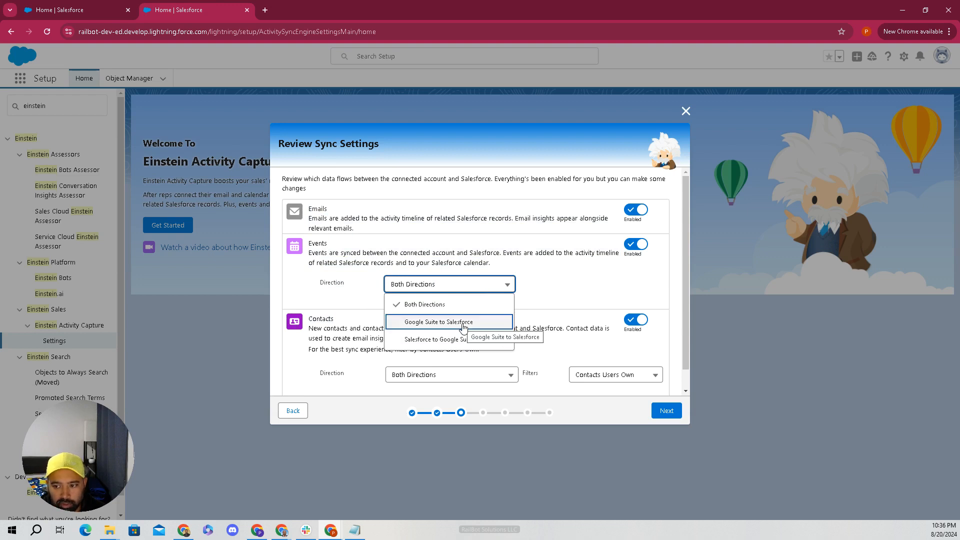
{"action": "left_click", "coordinate": [553, 283]}
{"action": "scroll", "coordinate": [510, 326], "scroll_direction": "down", "scroll_amount": 2}
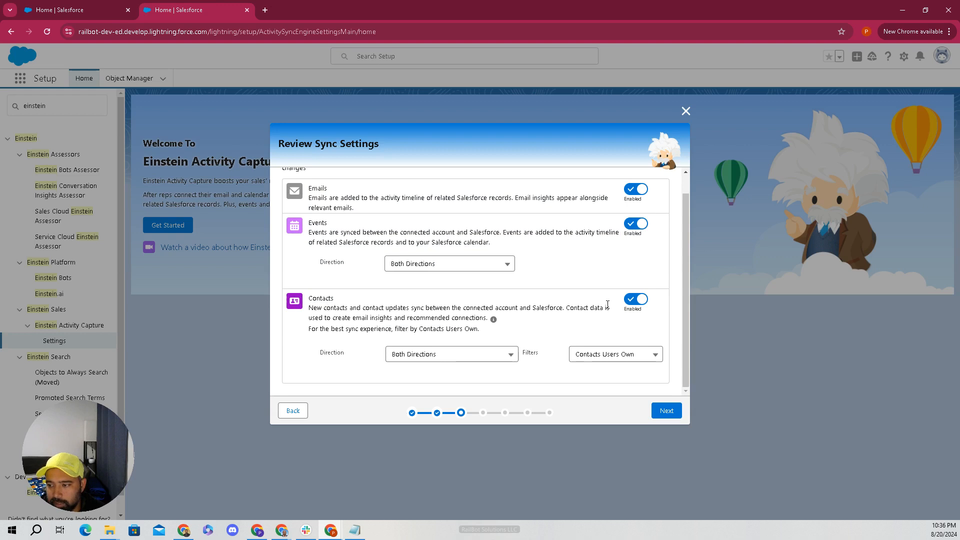
{"action": "left_click", "coordinate": [509, 356]}
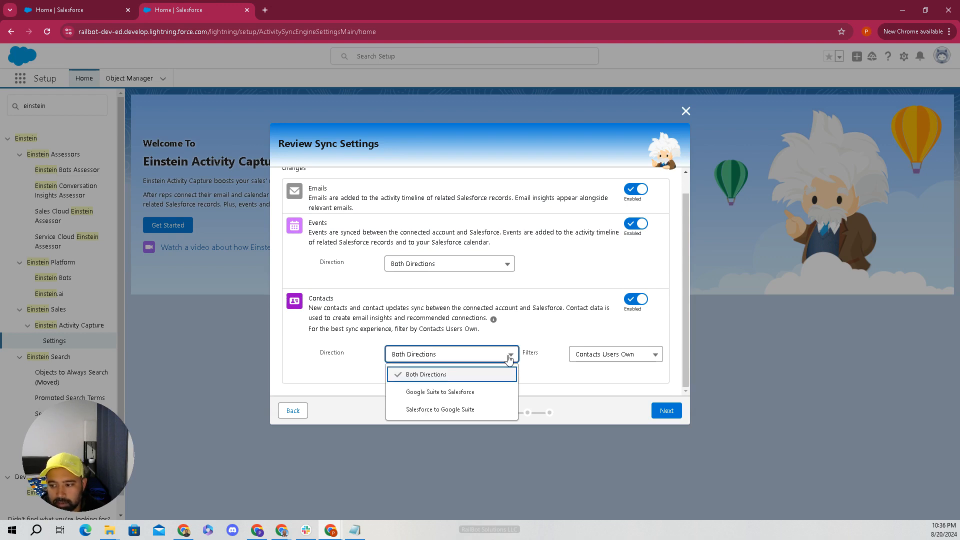
{"action": "left_click", "coordinate": [585, 331]}
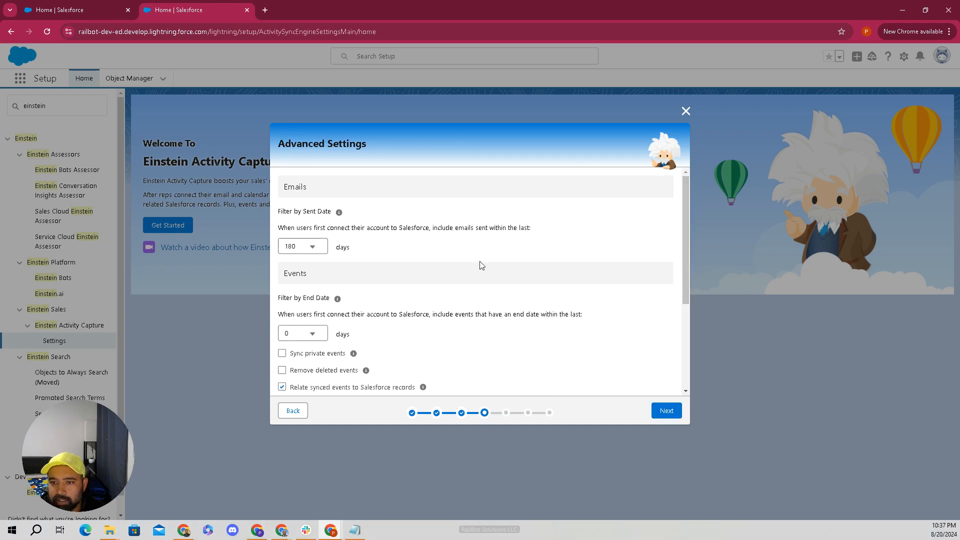
- Limit captured emails to the last 15 days and event sync to the last 7 days
{"action": "left_click_drag", "start_coordinate": [288, 228], "coordinate": [540, 229]}
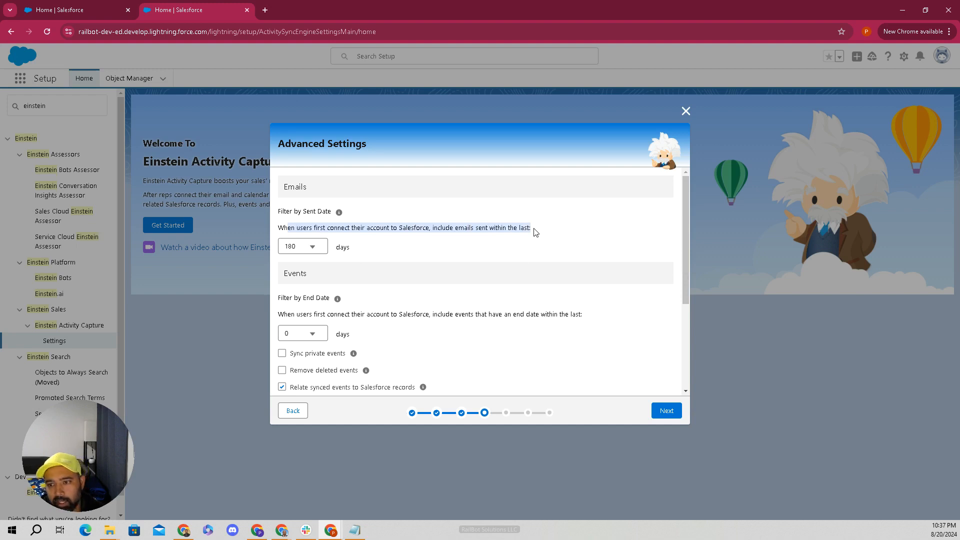
{"action": "left_click", "coordinate": [307, 253]}
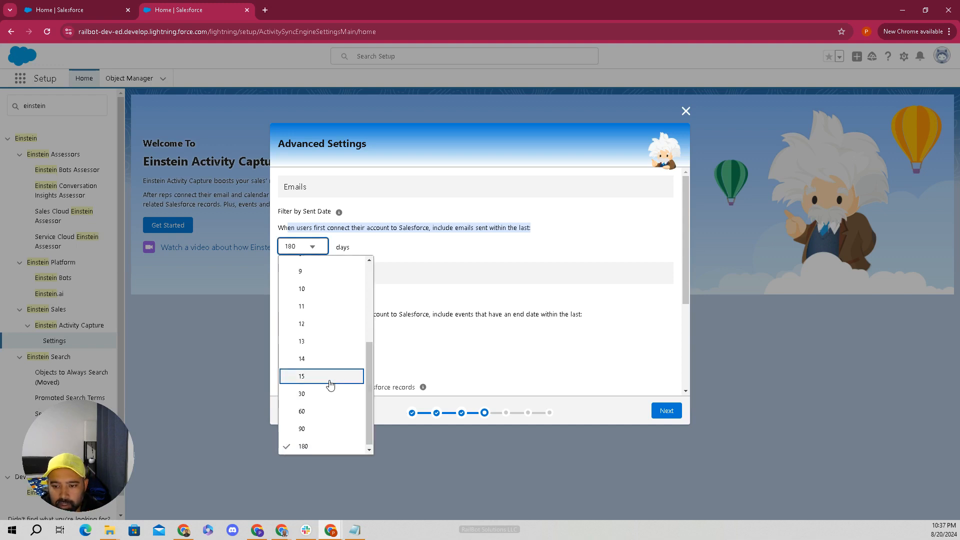
{"action": "left_click", "coordinate": [330, 382]}
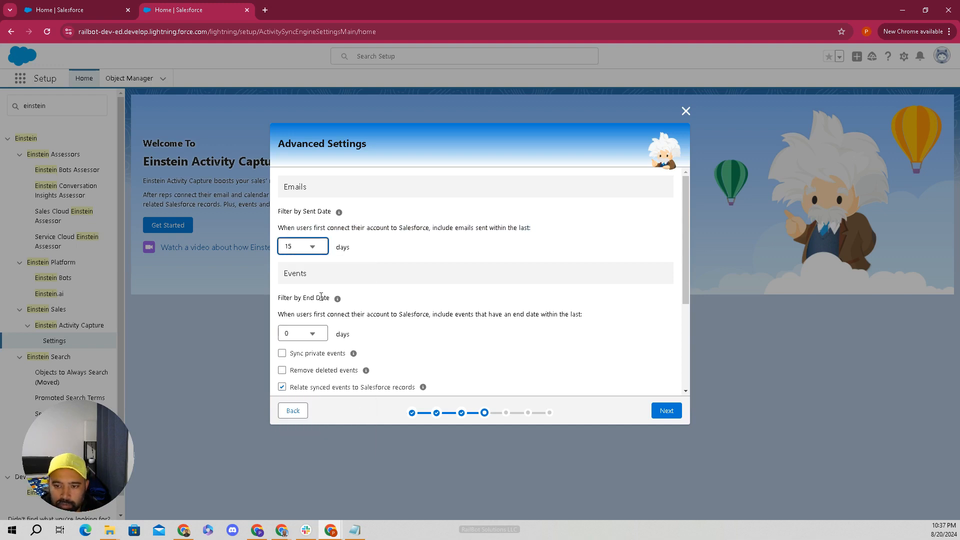
{"action": "left_click", "coordinate": [306, 339]}
{"action": "left_click", "coordinate": [424, 350]}
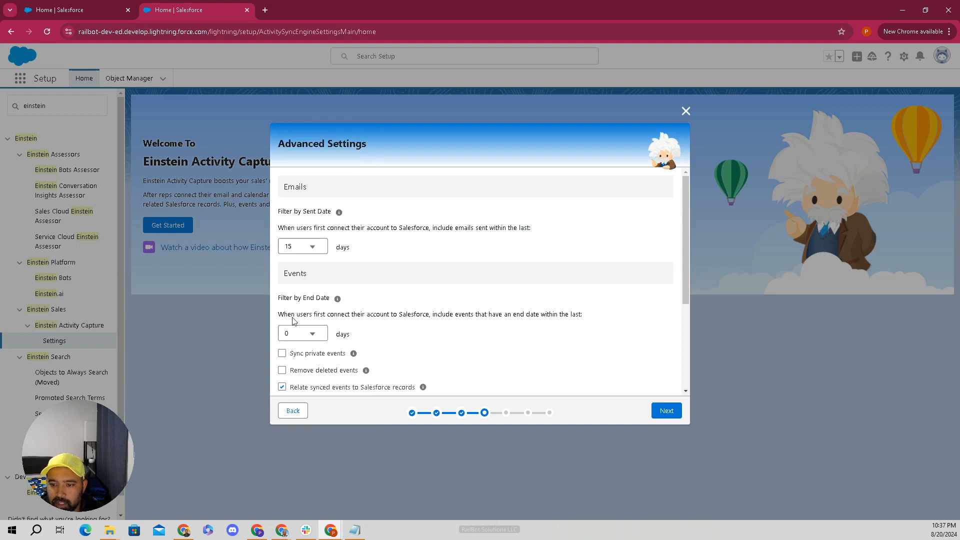
{"action": "left_click_drag", "start_coordinate": [279, 312], "coordinate": [576, 306]}
{"action": "left_click", "coordinate": [577, 308]}
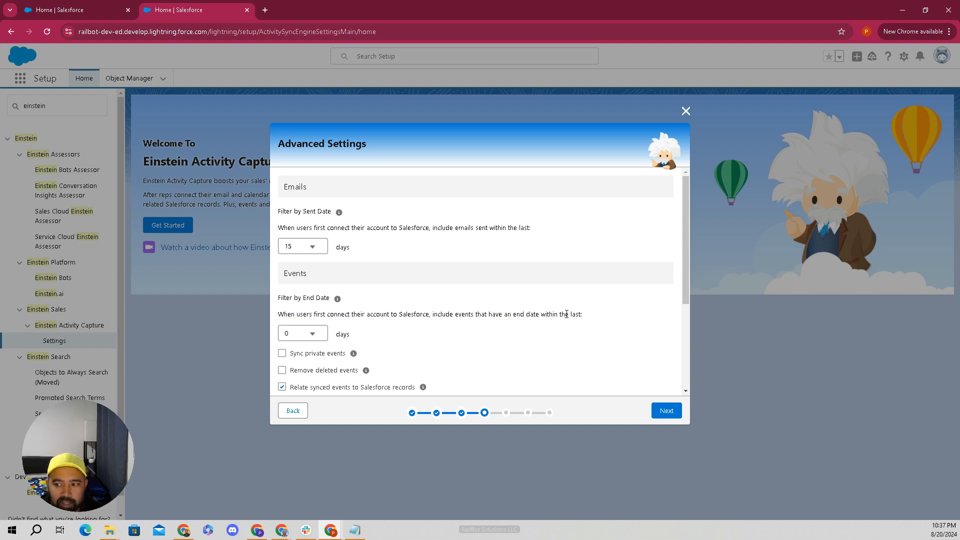
{"action": "left_click", "coordinate": [313, 335]}
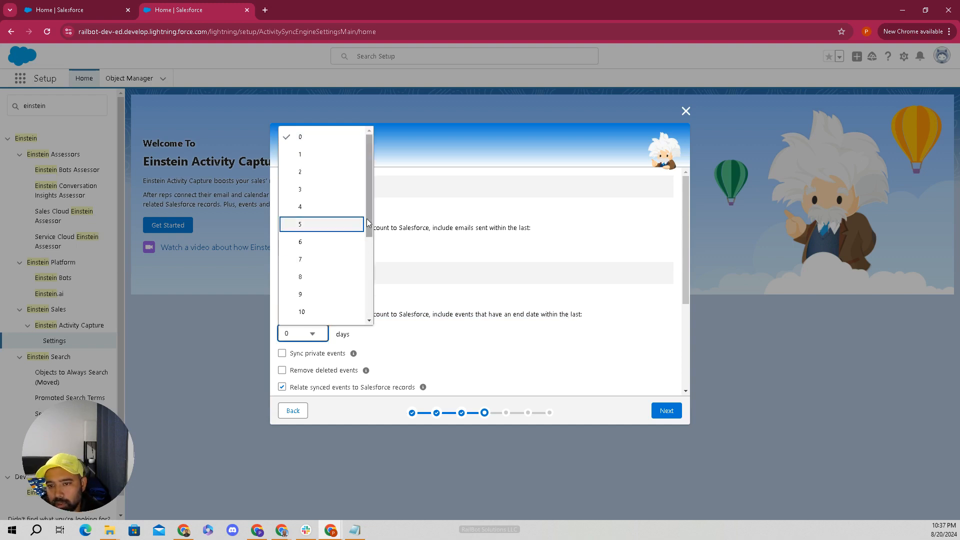
{"action": "left_click", "coordinate": [317, 260]}
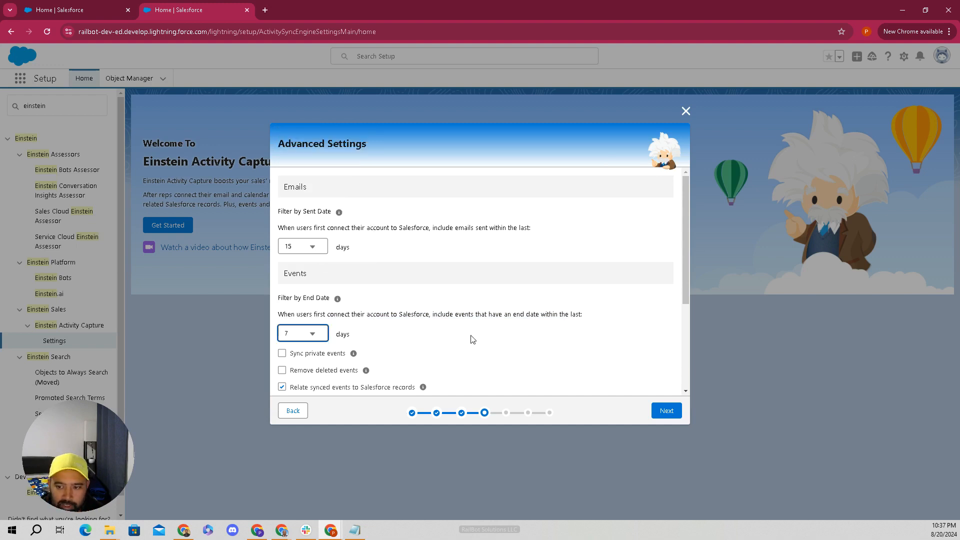
- Leave private events unsynced and enable removal of deleted events
{"action": "scroll", "coordinate": [472, 340], "scroll_direction": "down", "scroll_amount": 1}
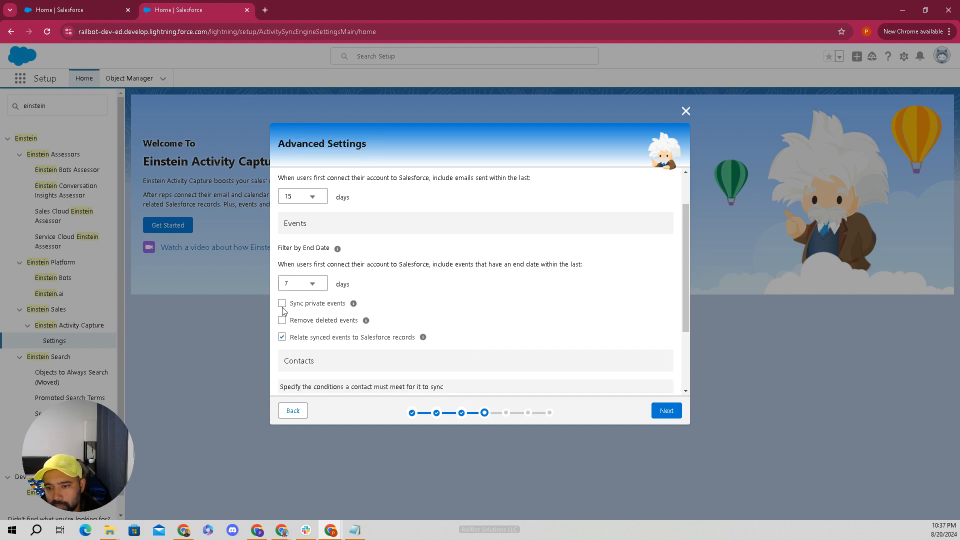
{"action": "left_click_drag", "start_coordinate": [345, 304], "coordinate": [301, 307]}
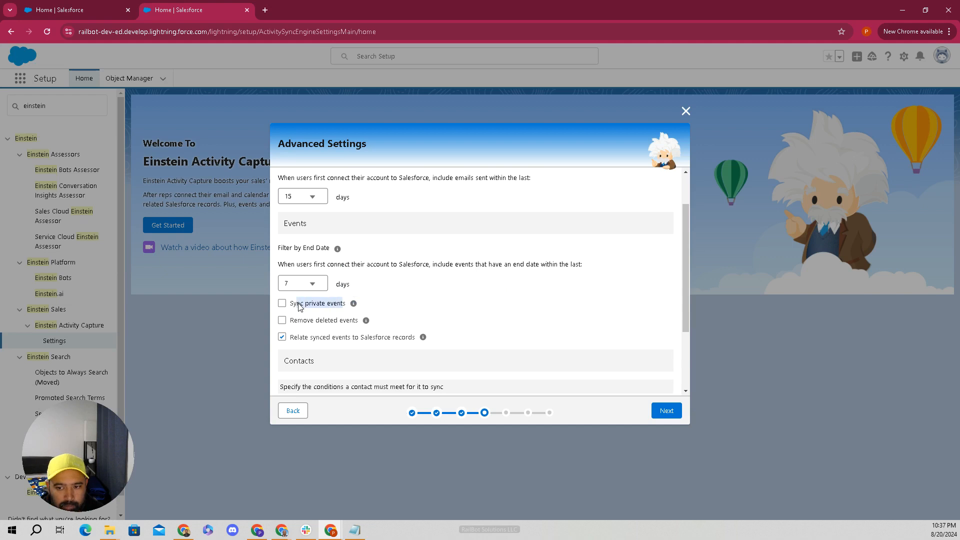
{"action": "left_click", "coordinate": [301, 303]}
{"action": "left_click", "coordinate": [314, 307]}
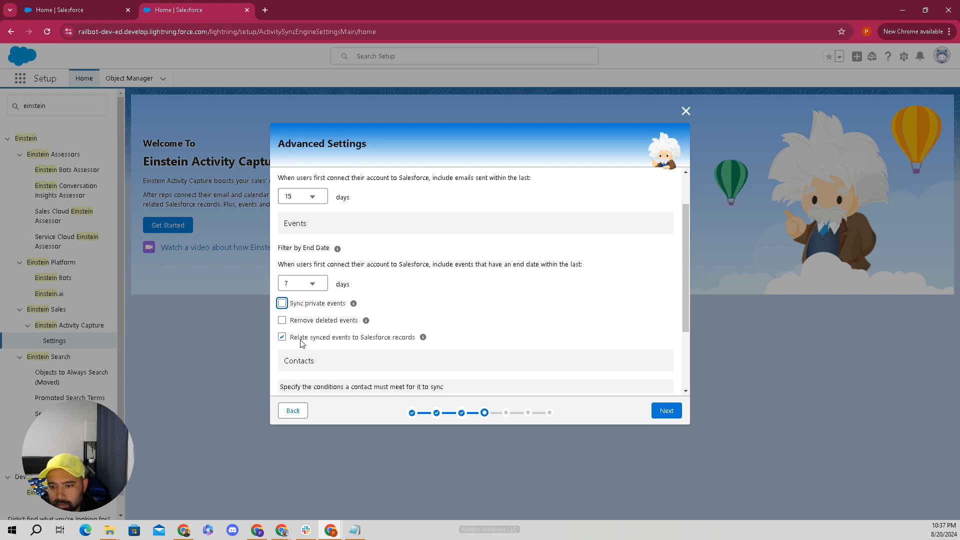
{"action": "left_click", "coordinate": [282, 320]}
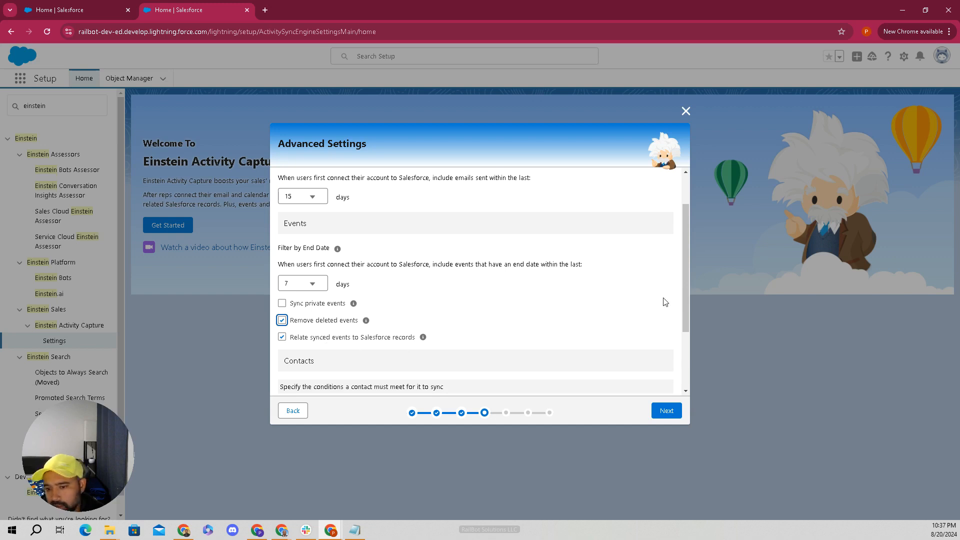
{"action": "left_click_drag", "start_coordinate": [689, 277], "coordinate": [683, 338]}
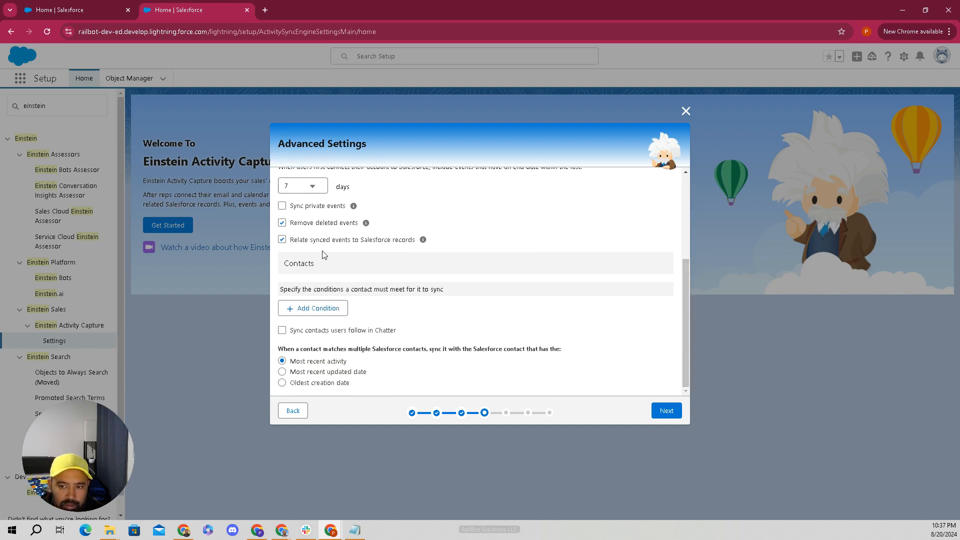
{"action": "left_click_drag", "start_coordinate": [315, 264], "coordinate": [284, 265]}
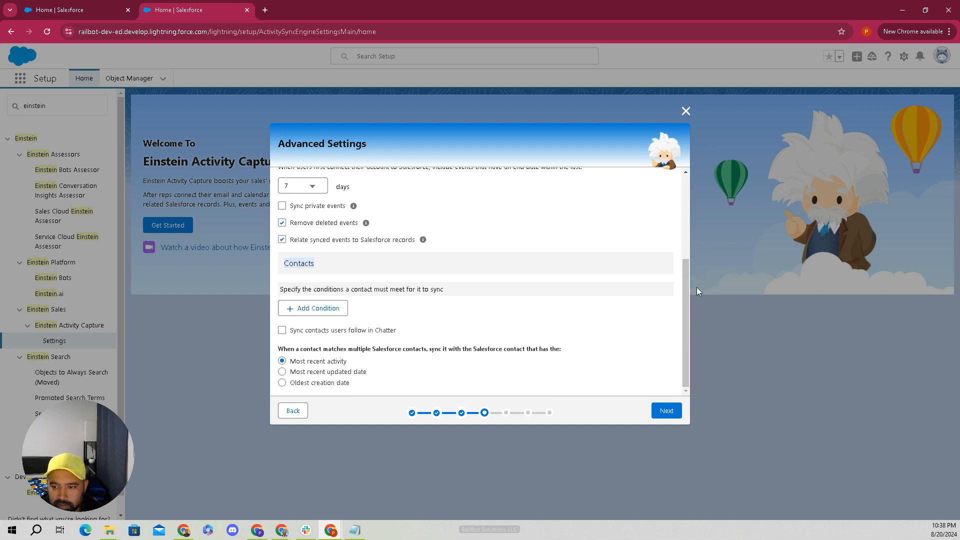
{"action": "left_click", "coordinate": [306, 308]}
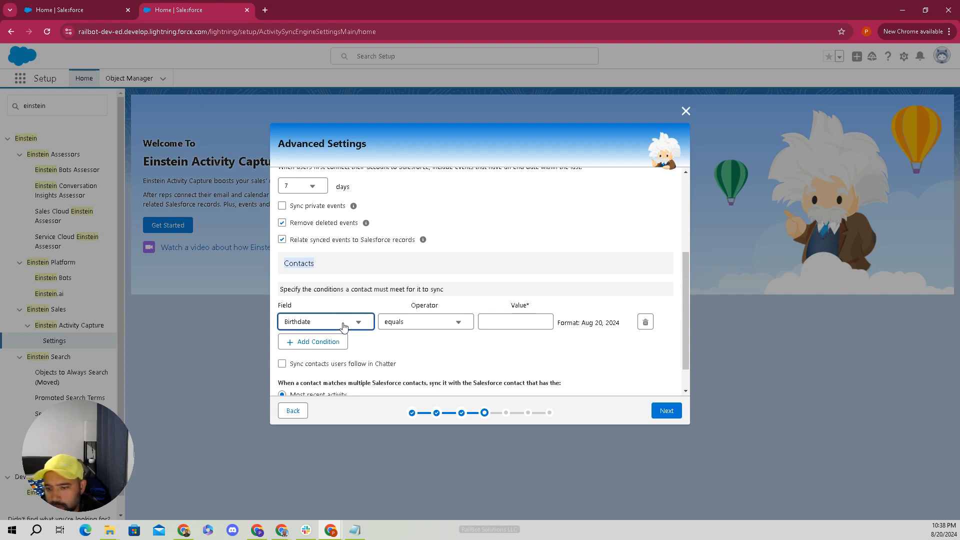
{"action": "left_click", "coordinate": [645, 323]}
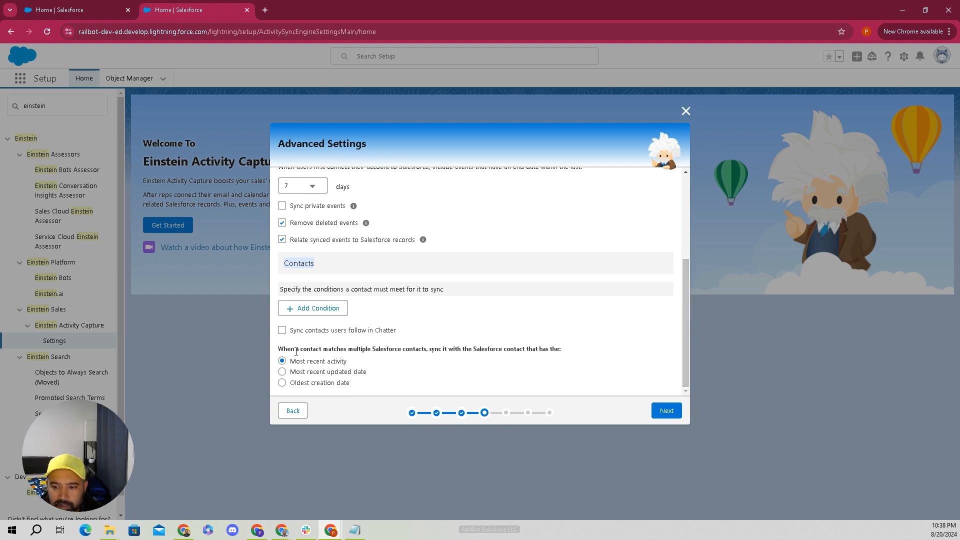
{"action": "left_click_drag", "start_coordinate": [295, 349], "coordinate": [555, 351]}
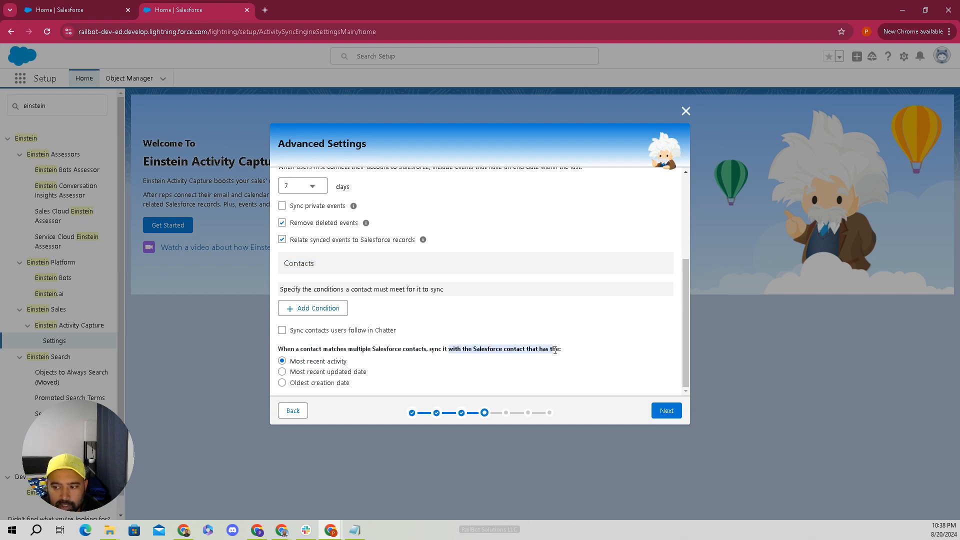
{"action": "left_click", "coordinate": [354, 366]}
{"action": "left_click_drag", "start_coordinate": [351, 364], "coordinate": [290, 362]}
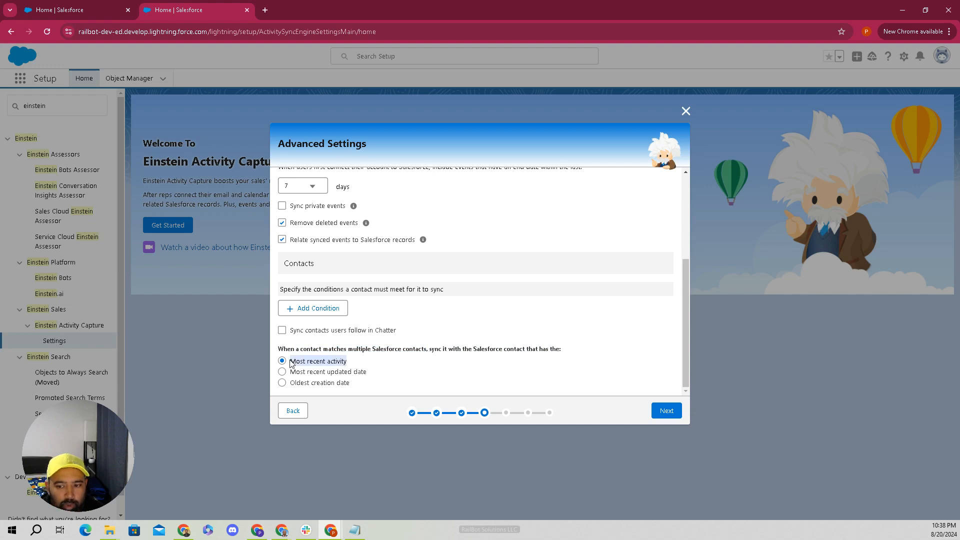
{"action": "left_click", "coordinate": [356, 360]}
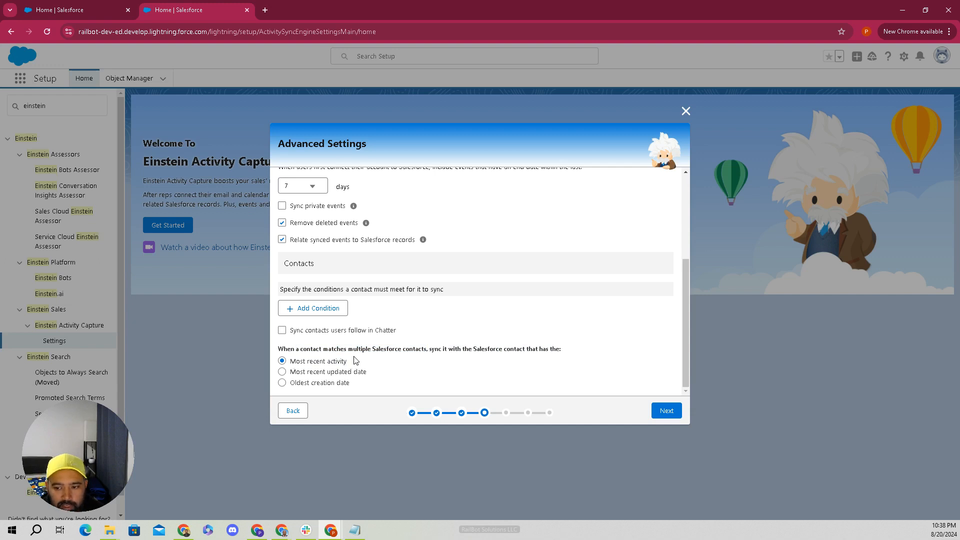
- Move both available users into the Selected list and continue to Exclude Addresses
{"action": "left_click", "coordinate": [665, 413]}
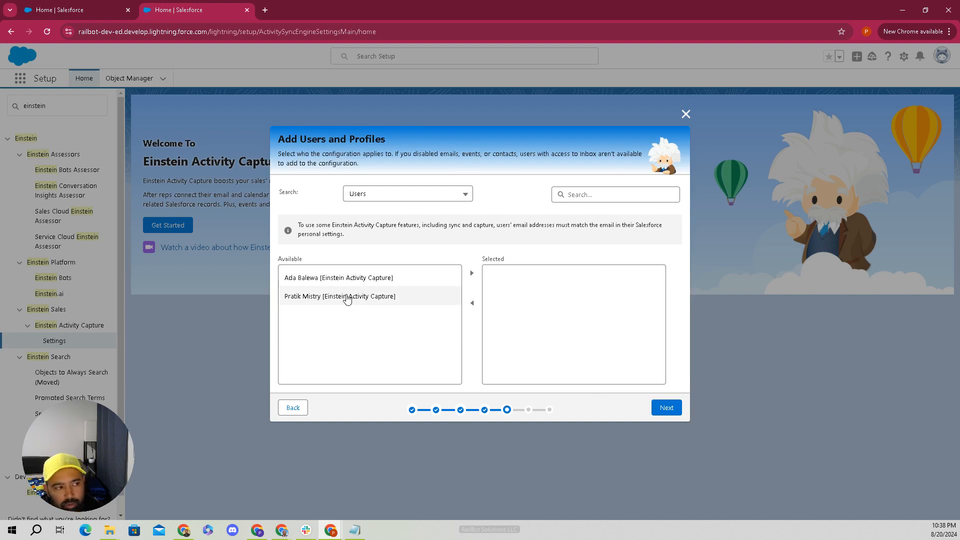
{"action": "left_click", "coordinate": [375, 281]}
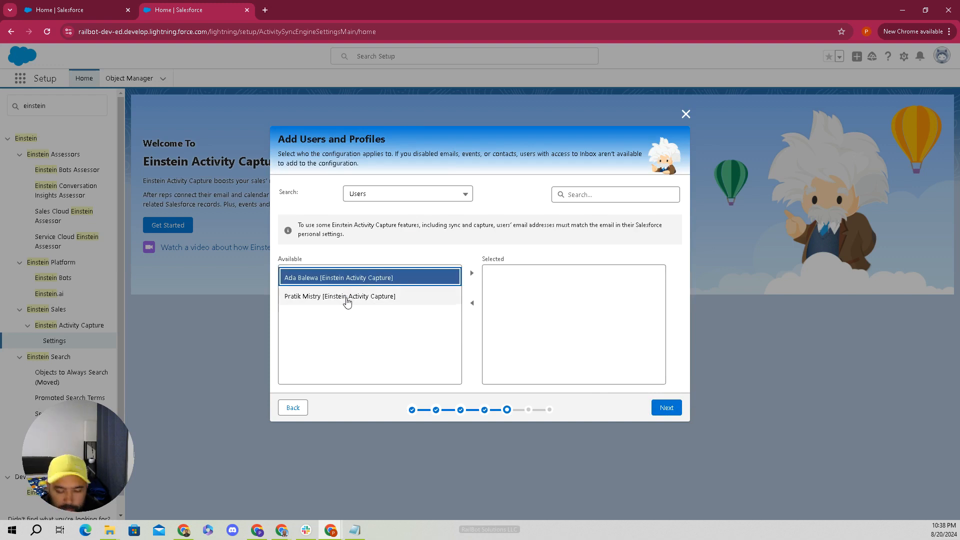
{"action": "left_click", "coordinate": [347, 300], "text": "shift"}
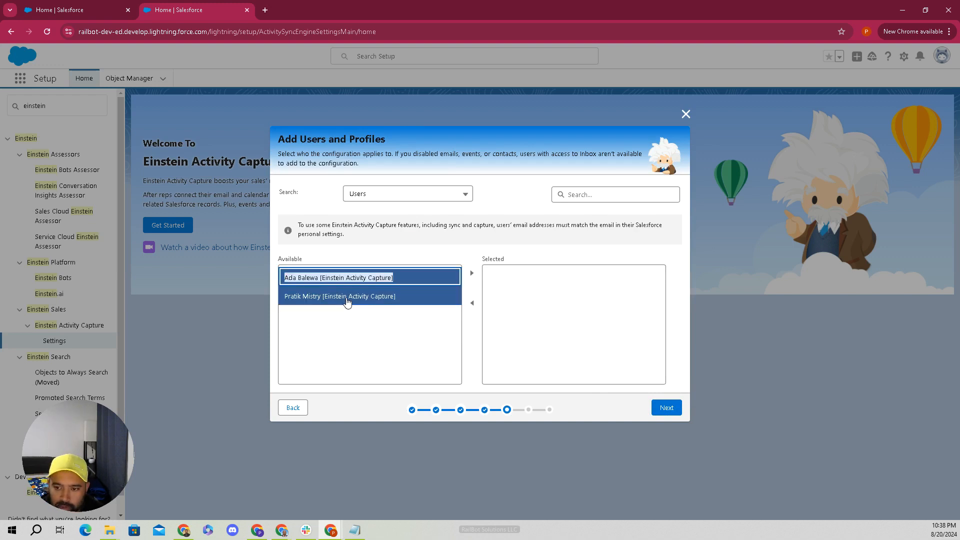
{"action": "left_click", "coordinate": [471, 275]}
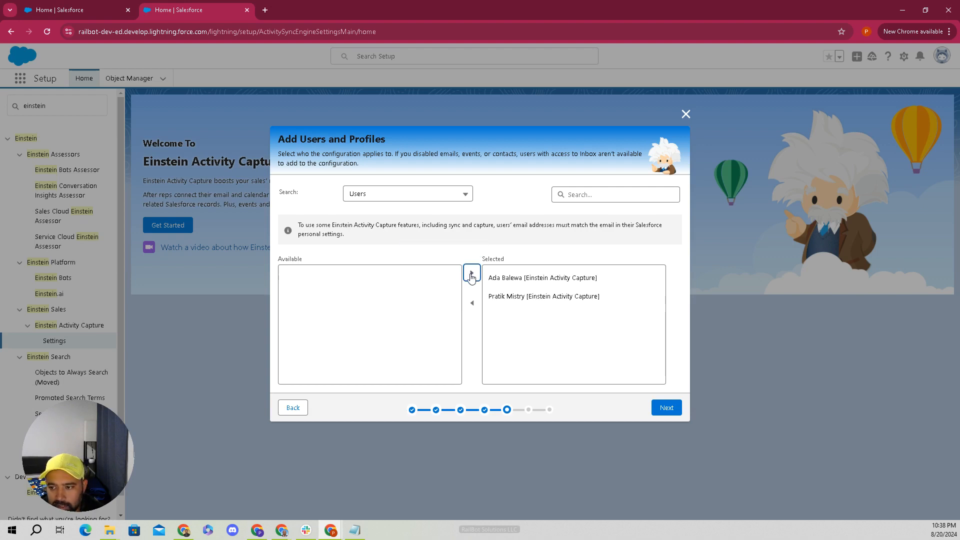
{"action": "left_click", "coordinate": [668, 409]}
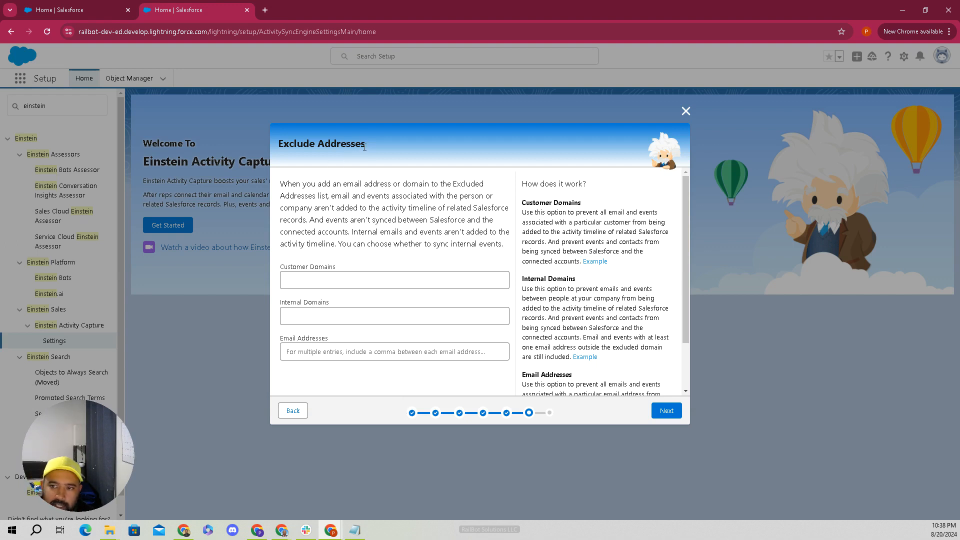
- Leave Customer Domains, Internal Domains and Email Addresses blank and proceed to activity sharing
{"action": "left_click_drag", "start_coordinate": [364, 148], "coordinate": [280, 146]}
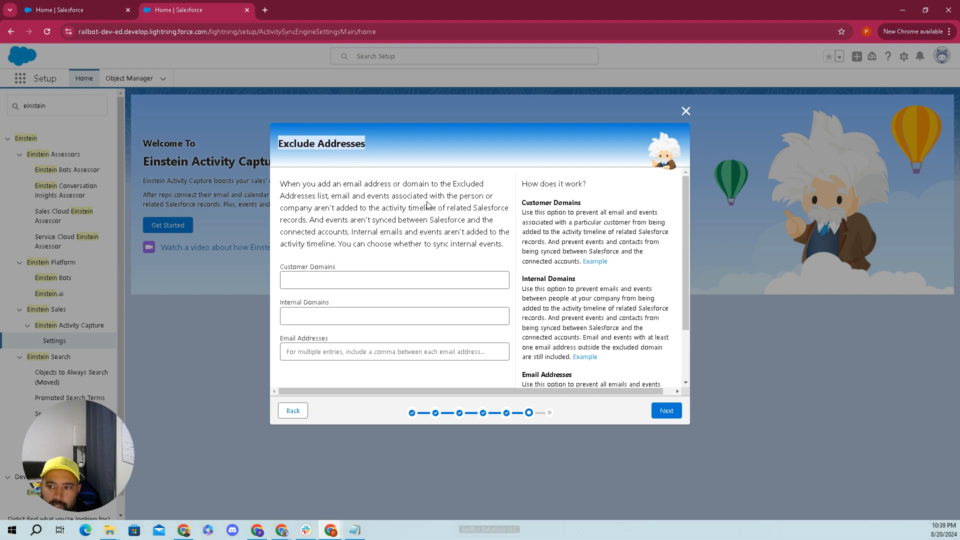
{"action": "left_click_drag", "start_coordinate": [288, 184], "coordinate": [503, 240]}
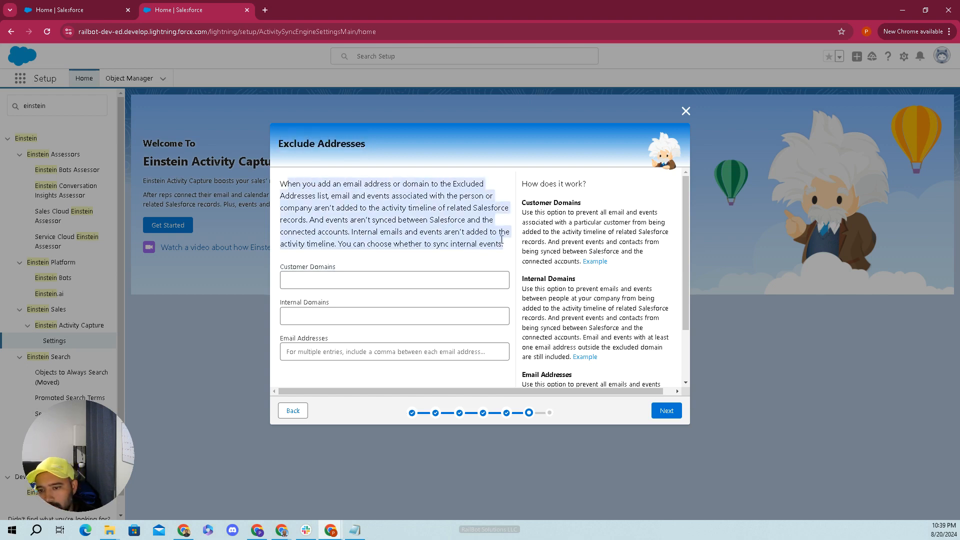
{"action": "left_click", "coordinate": [373, 284]}
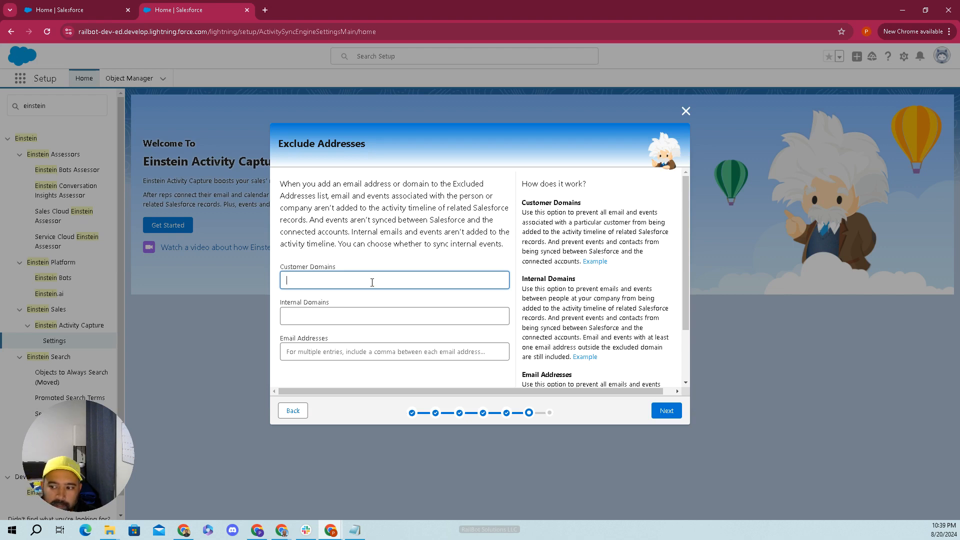
{"action": "left_click_drag", "start_coordinate": [685, 290], "coordinate": [688, 359]}
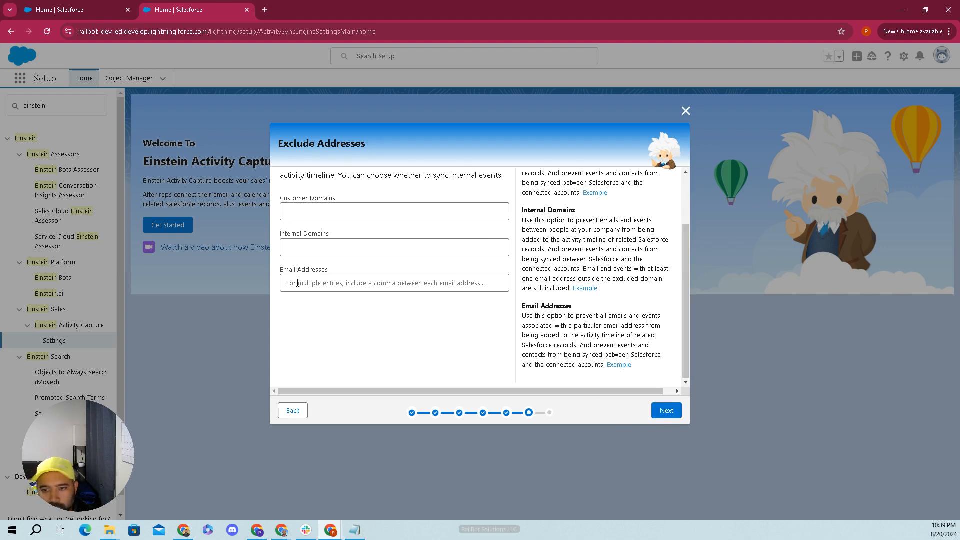
{"action": "left_click", "coordinate": [651, 414]}
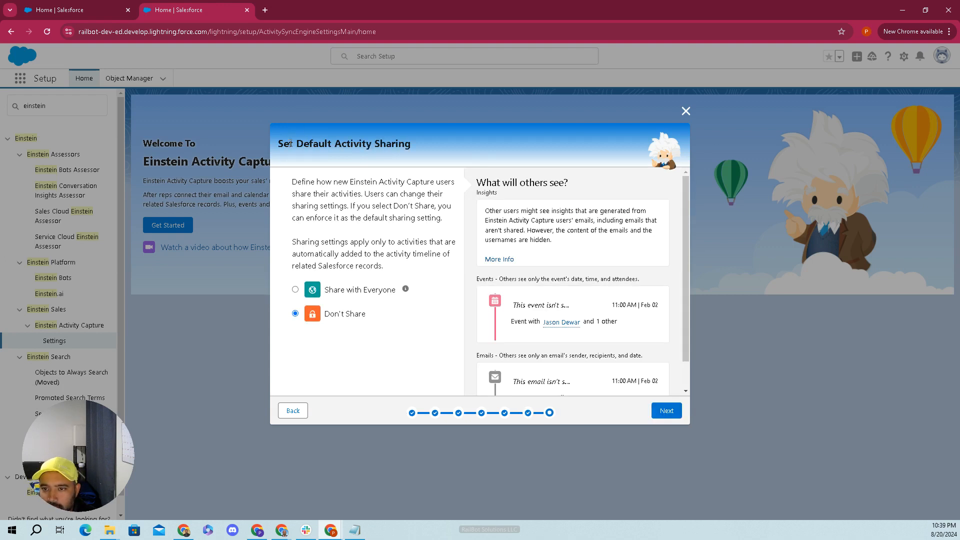
- Leave activity sharing on Don't Share and advance to the final Ready to Launch page
{"action": "left_click_drag", "start_coordinate": [291, 143], "coordinate": [405, 143]}
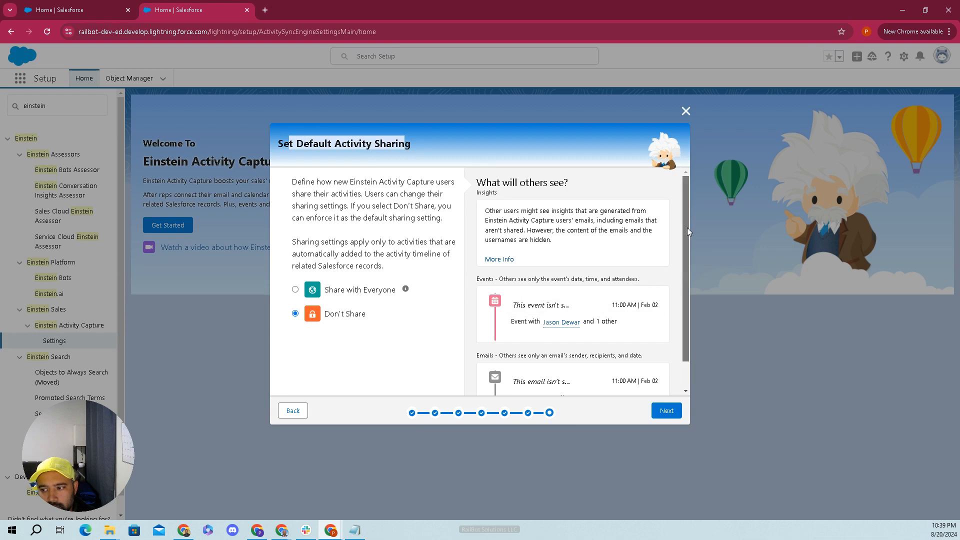
{"action": "left_click_drag", "start_coordinate": [687, 227], "coordinate": [687, 286]}
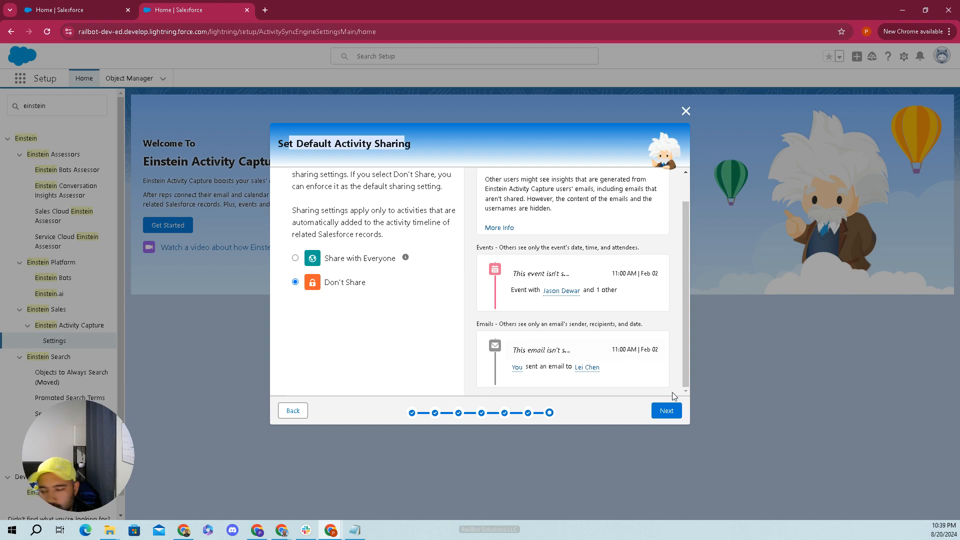
{"action": "left_click", "coordinate": [670, 411]}
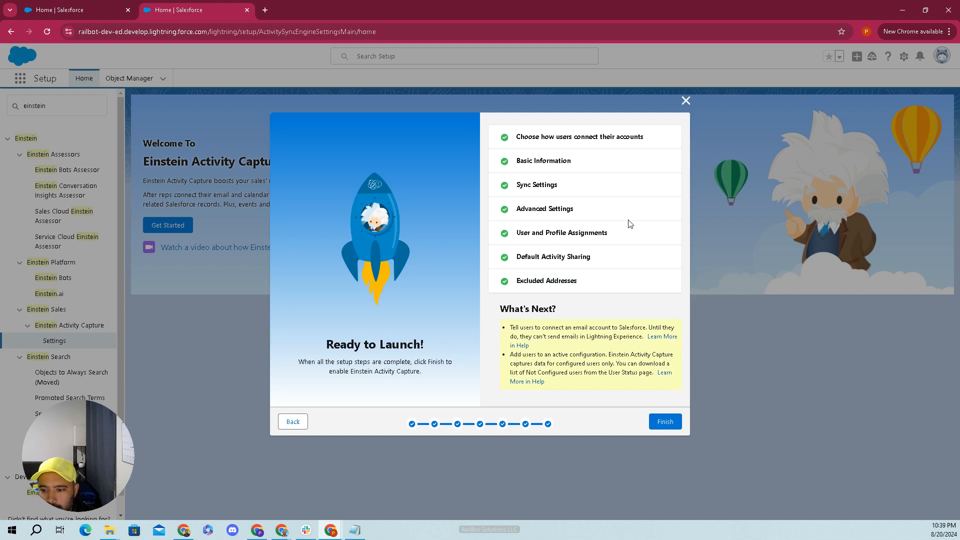
- Finish the Ready to Launch page to save the 'Railbot Solution Einstein Activity Capture' configuration
{"action": "left_click", "coordinate": [677, 421]}
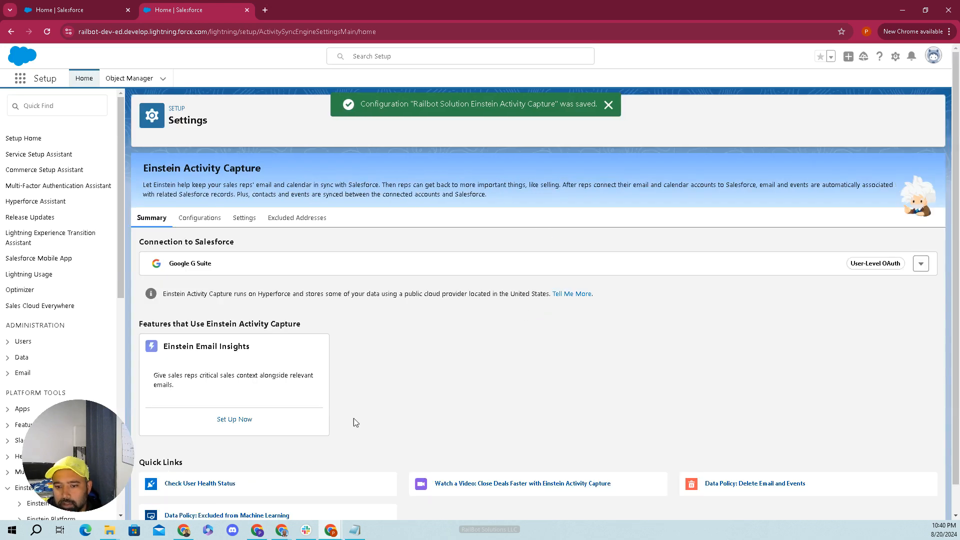
- Check the Google G Suite connection's options without resetting, then open the admin's profile panel
{"action": "scroll", "coordinate": [373, 307], "scroll_direction": "down", "scroll_amount": 1}
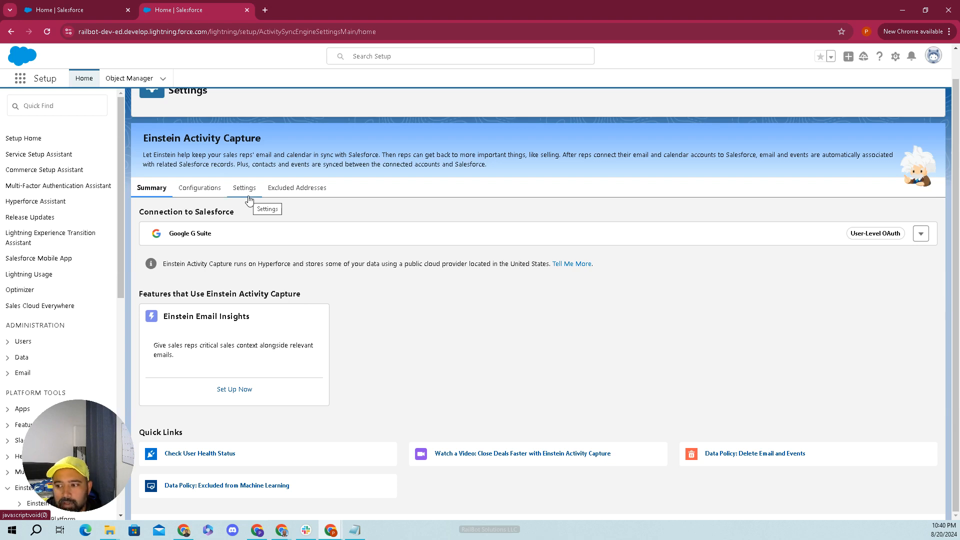
{"action": "left_click", "coordinate": [921, 233]}
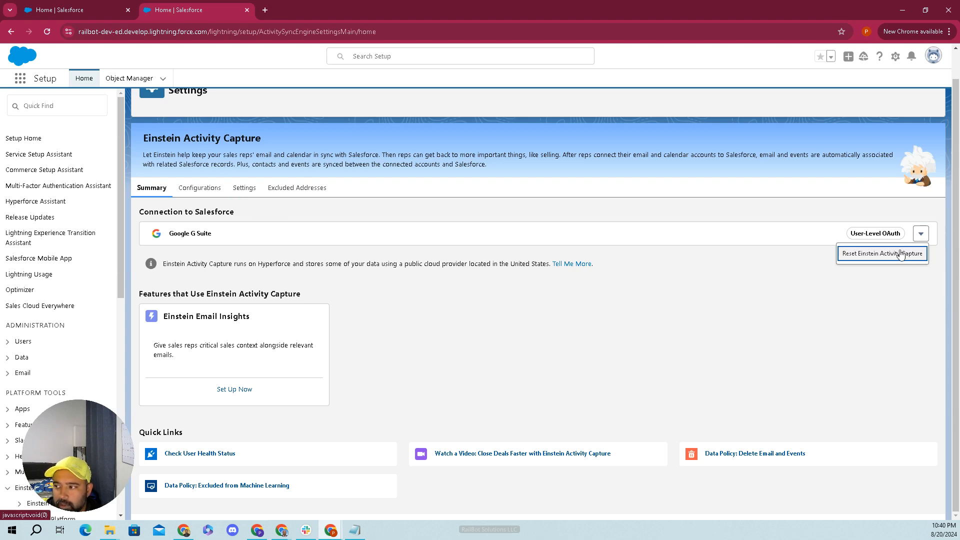
{"action": "left_click", "coordinate": [921, 234]}
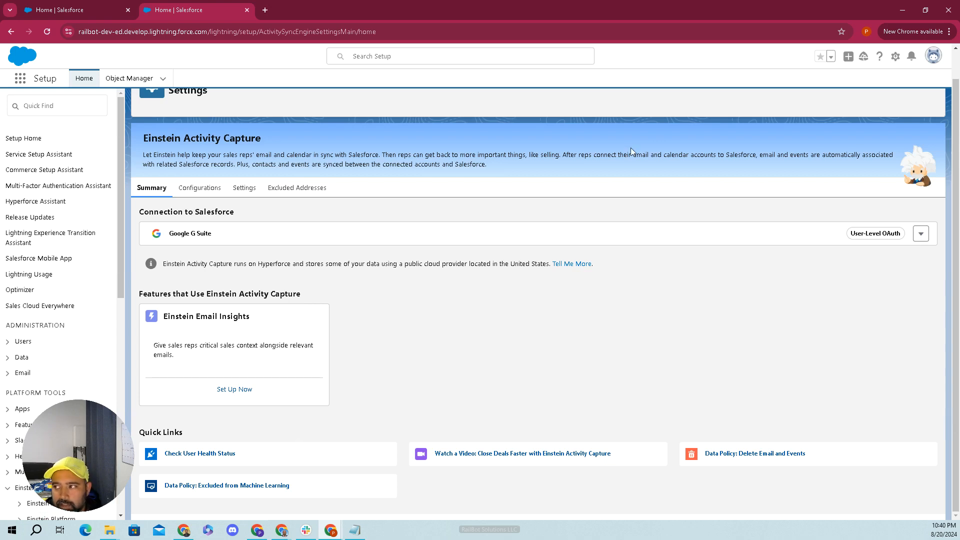
{"action": "left_click", "coordinate": [931, 62]}
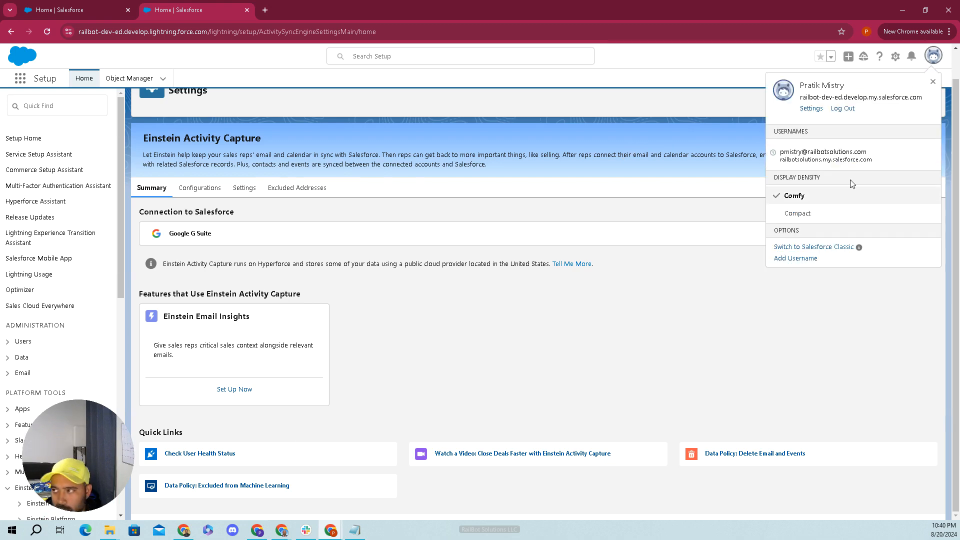
- Log out of the admin account and paste the sales rep's username on the login page
{"action": "left_click", "coordinate": [840, 109]}
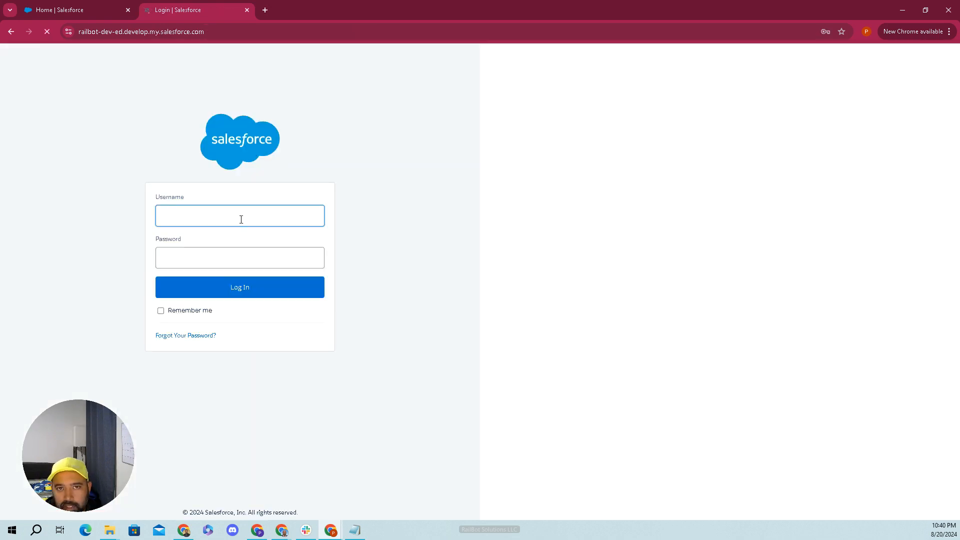
{"action": "left_click", "coordinate": [239, 220]}
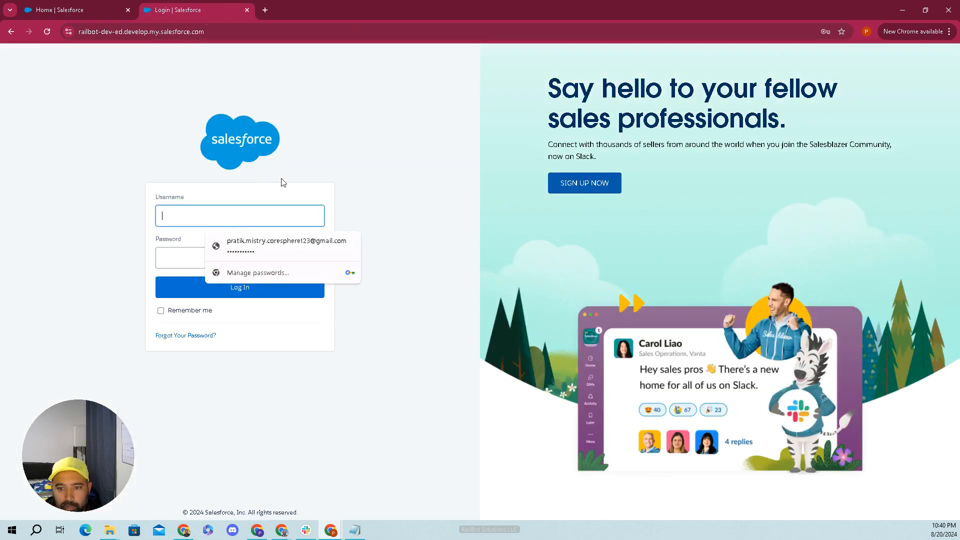
{"action": "left_click", "coordinate": [360, 156]}
{"action": "key", "text": "alt+Tab"}
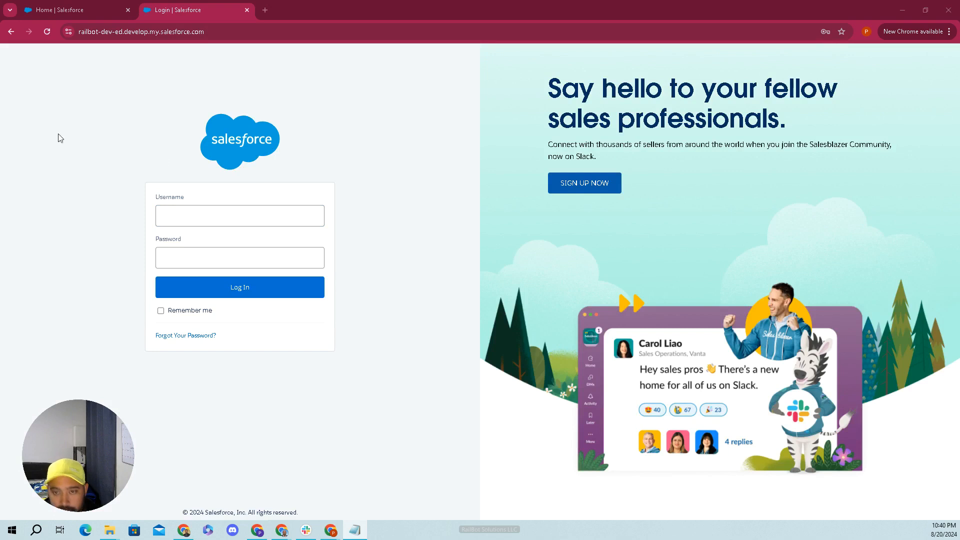
{"action": "left_click", "coordinate": [192, 215]}
{"action": "key", "text": "ctrl+v"}
{"action": "key", "text": "Tab"}
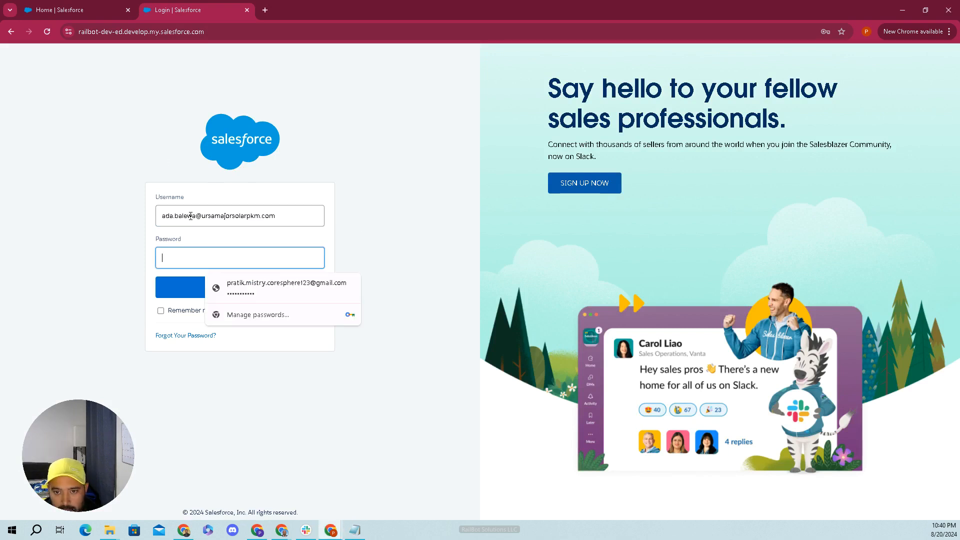
- Enter the rep's password, retype it after the login error, and sign in
{"action": "key", "text": "alt+Tab"}
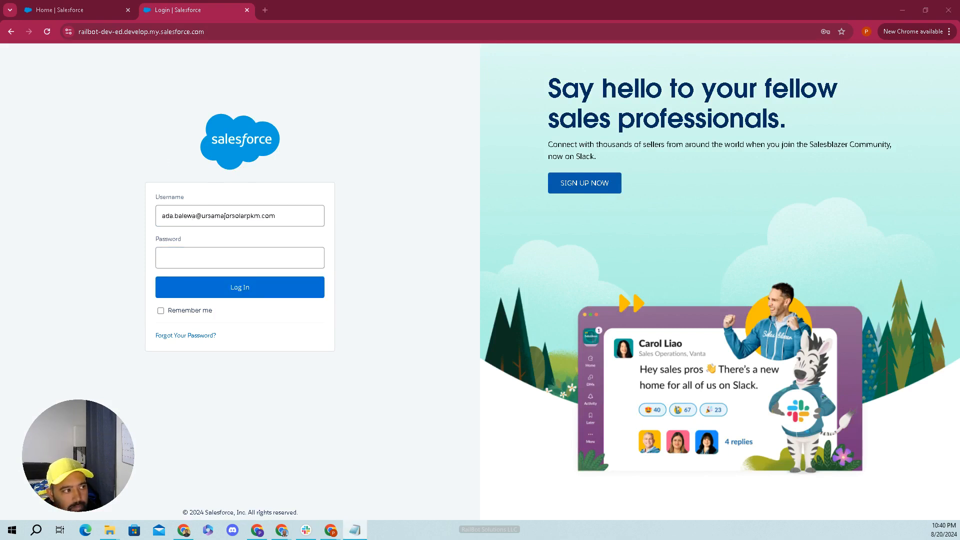
{"action": "left_click", "coordinate": [180, 254]}
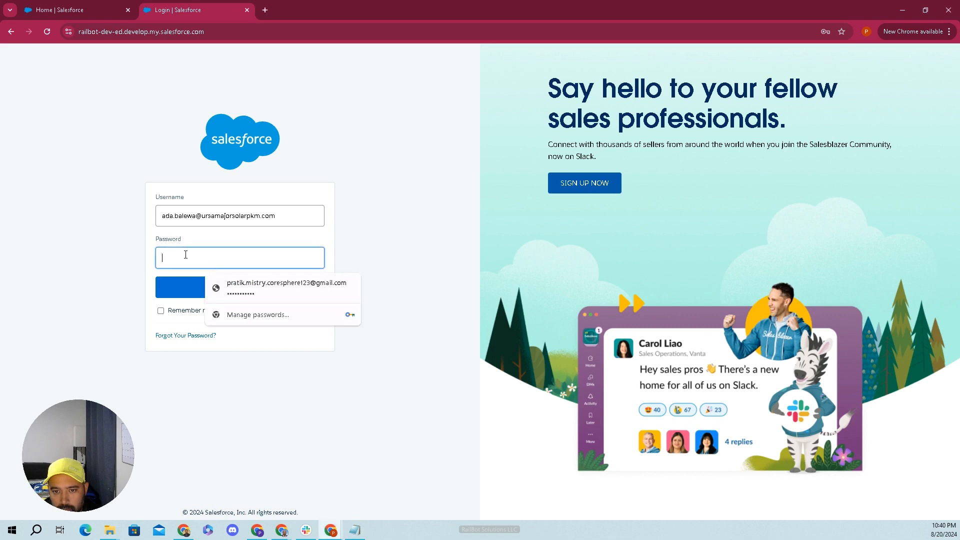
{"action": "key", "text": "ctrl+v"}
{"action": "left_click", "coordinate": [197, 287]}
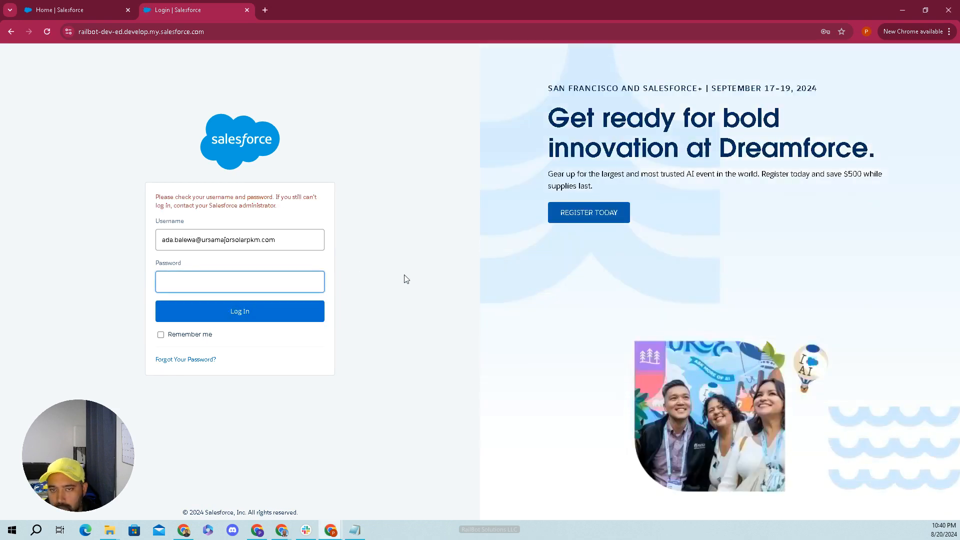
{"action": "type", "text": "••"}
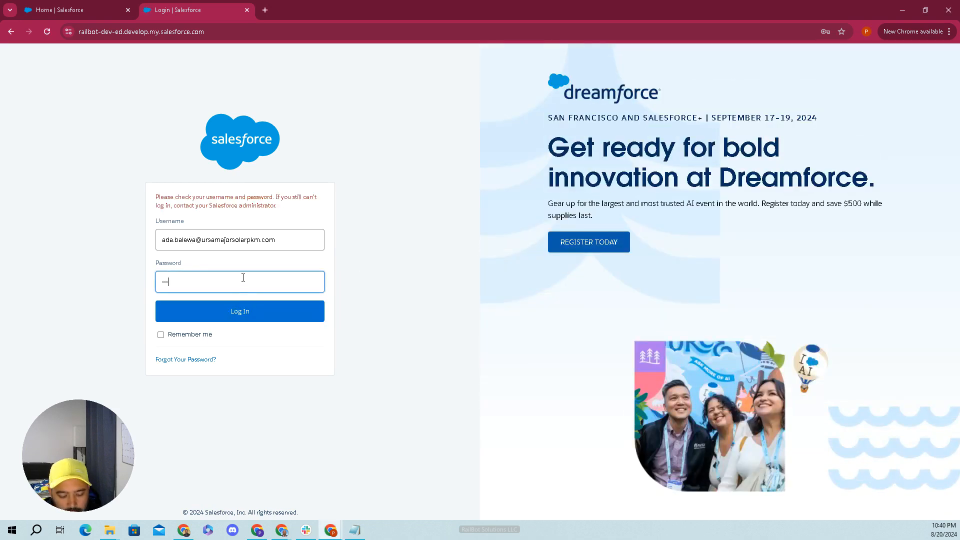
{"action": "type", "text": "••••••"}
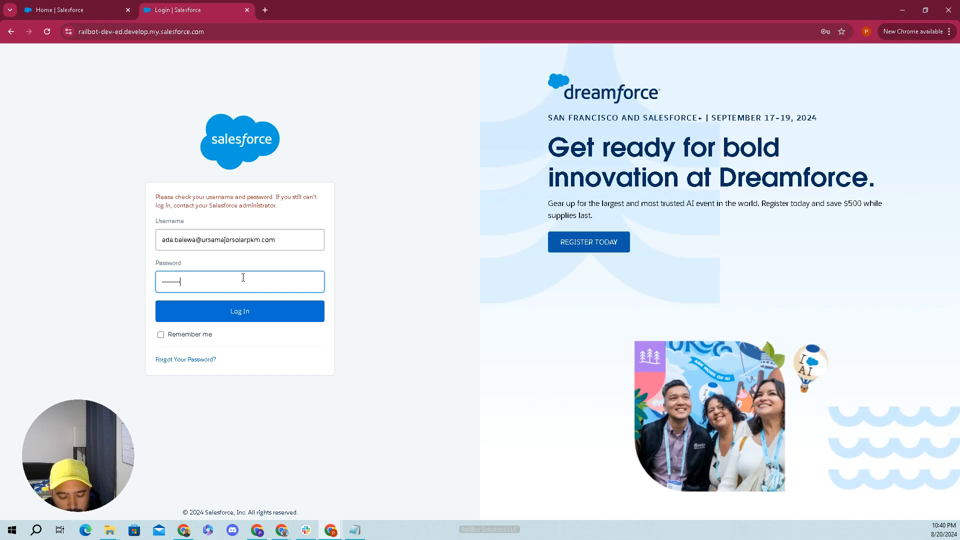
{"action": "type", "text": "••••"}
{"action": "key", "text": "Return"}
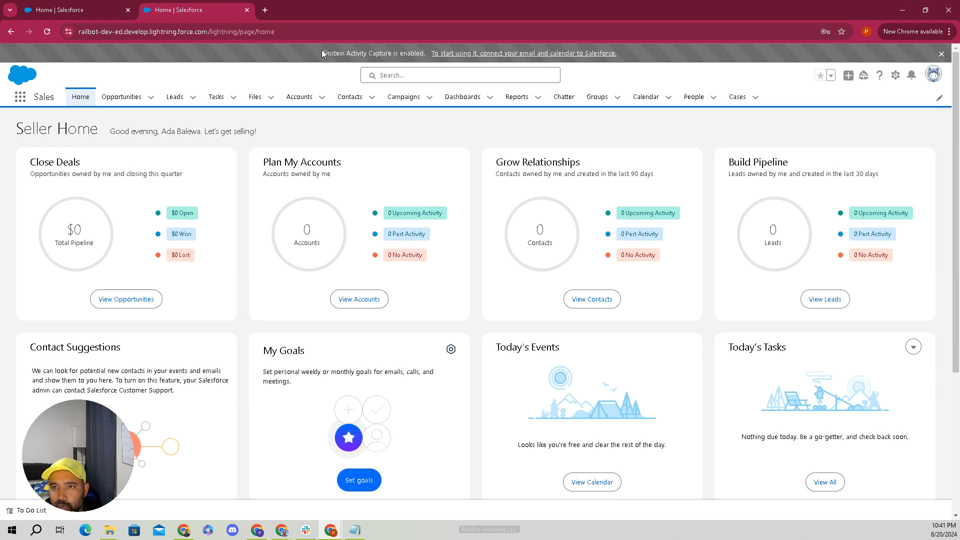
- Follow the 'connect your email and calendar to Salesforce' link in the Einstein Activity Capture banner
{"action": "left_click_drag", "start_coordinate": [323, 53], "coordinate": [674, 55]}
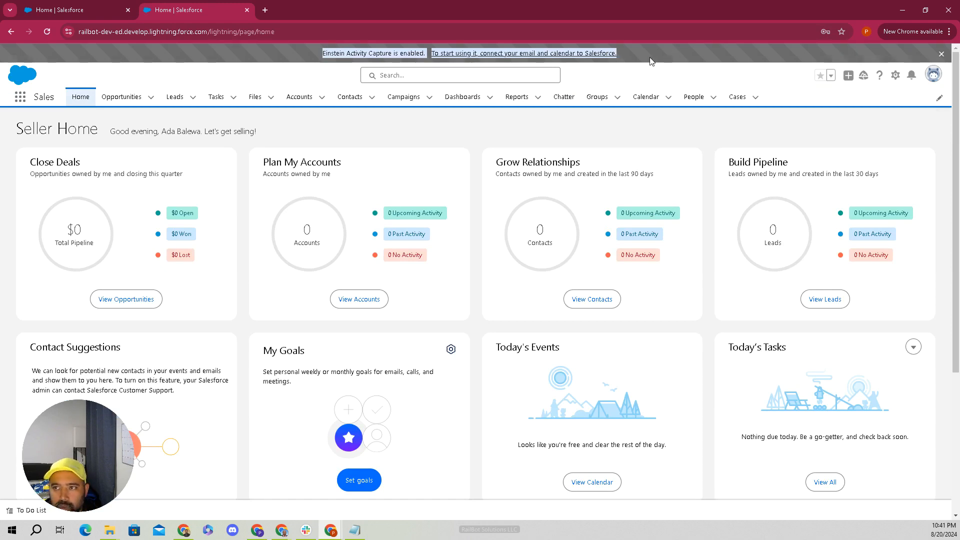
{"action": "left_click", "coordinate": [668, 60]}
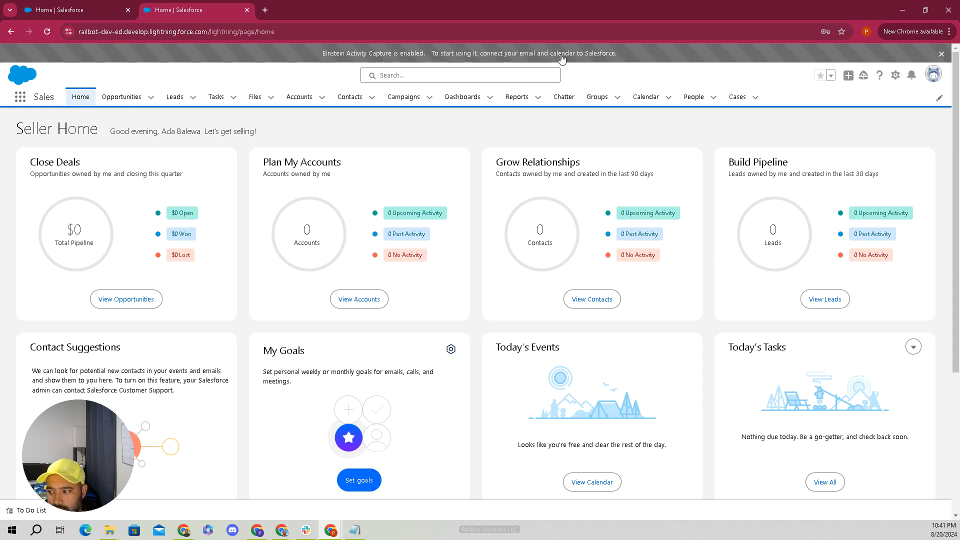
{"action": "left_click", "coordinate": [561, 55]}
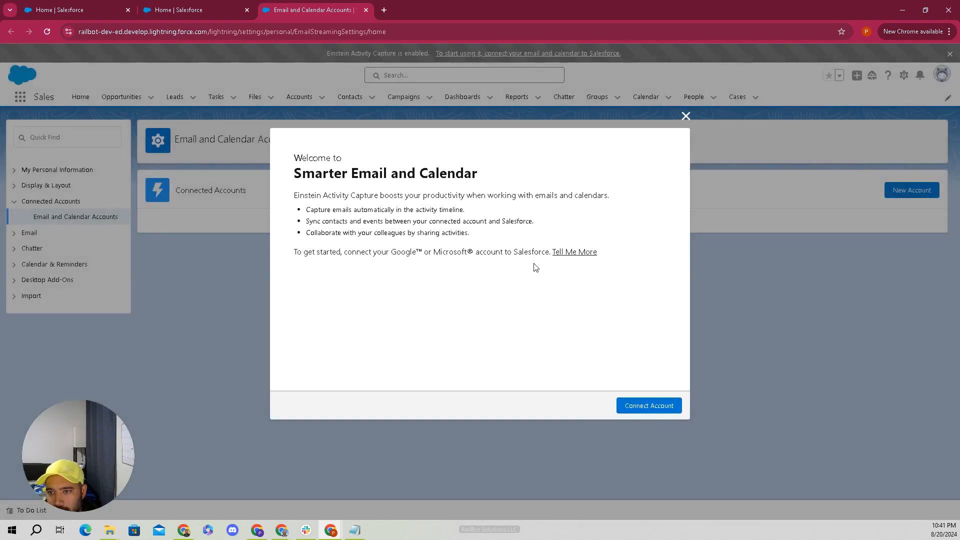
- Start Connect Account, accept the email and events sharing terms, and continue
{"action": "left_click", "coordinate": [649, 406]}
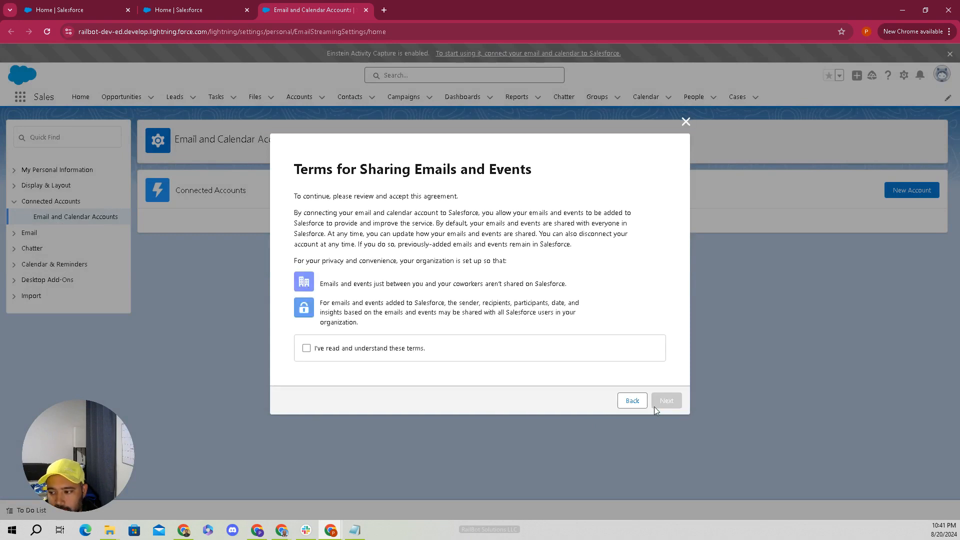
{"action": "left_click", "coordinate": [333, 353]}
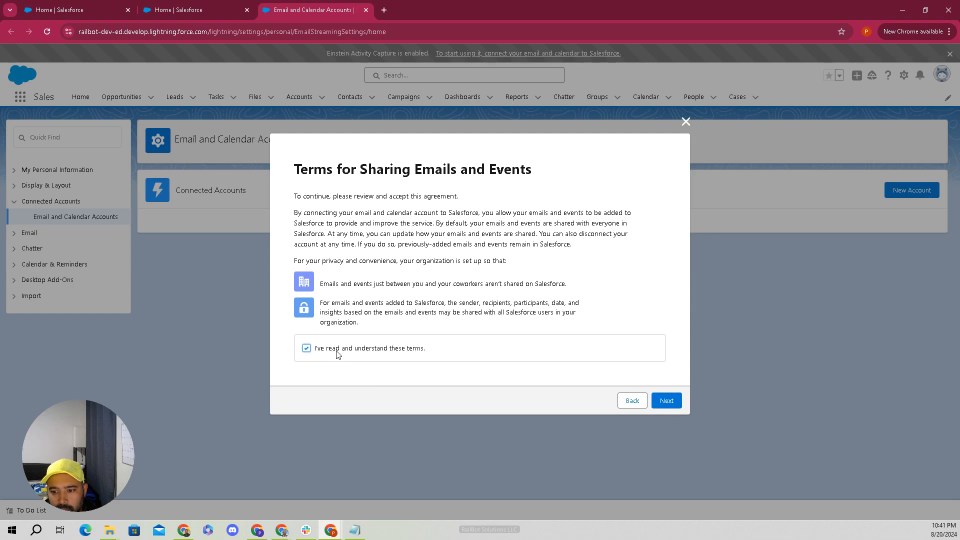
{"action": "left_click", "coordinate": [676, 401]}
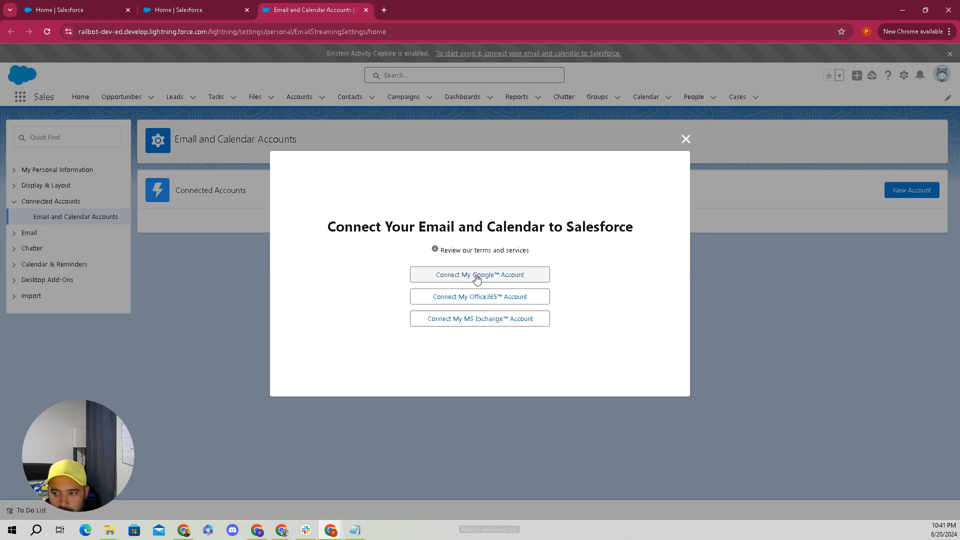
- Begin connecting a Google account, then close the Google sign-in window without signing in
{"action": "left_click", "coordinate": [507, 278]}
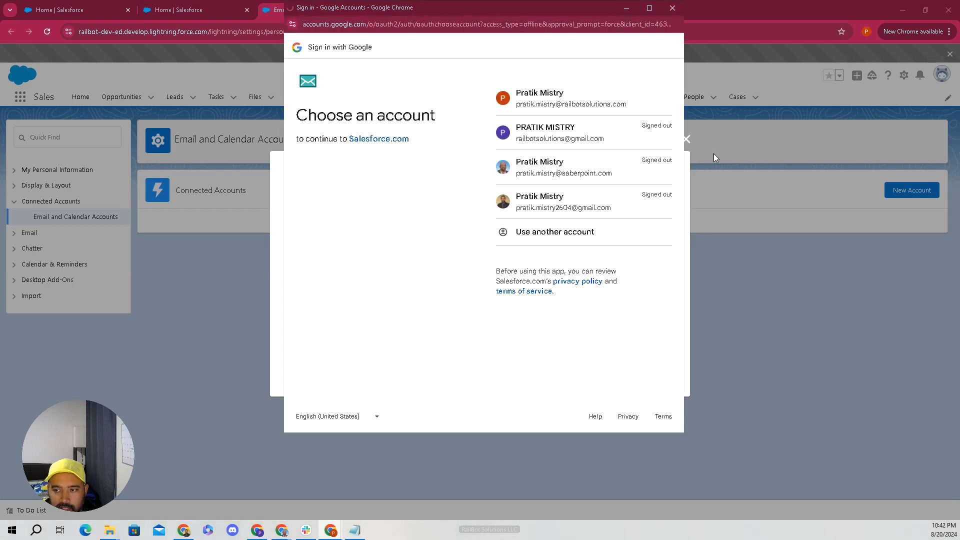
{"action": "left_click", "coordinate": [672, 8]}
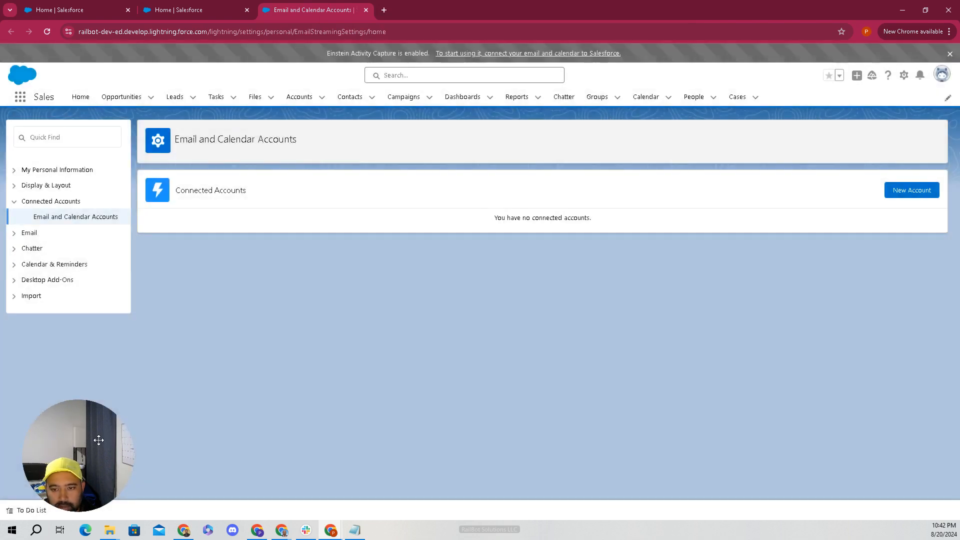